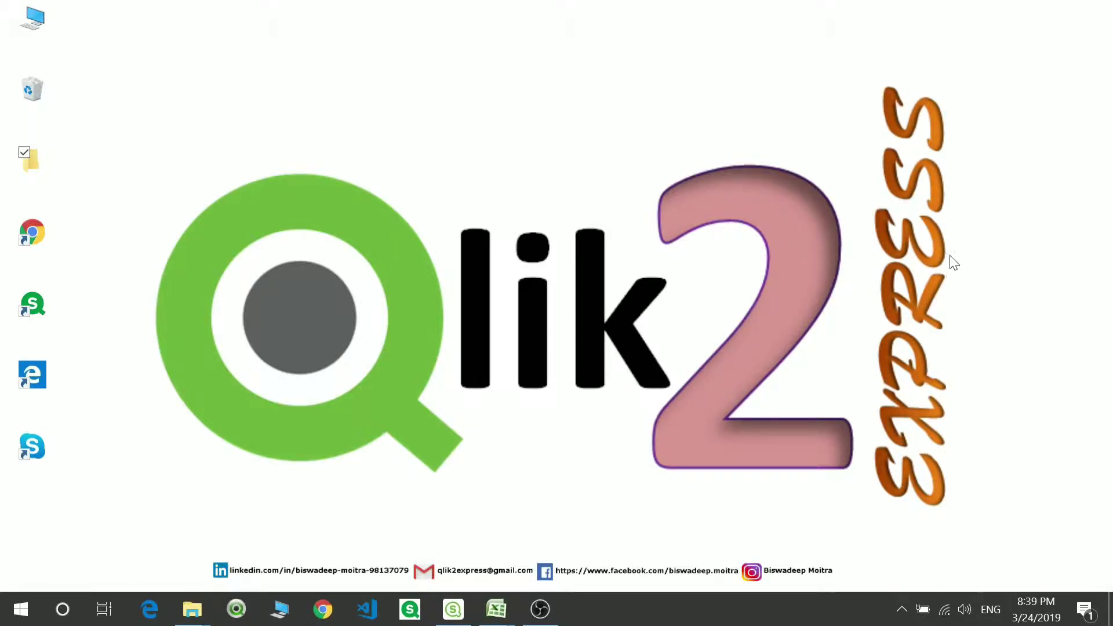
- Switch to the Excel 'Topics' workbook from its taskbar preview
mouse_move(486, 612)
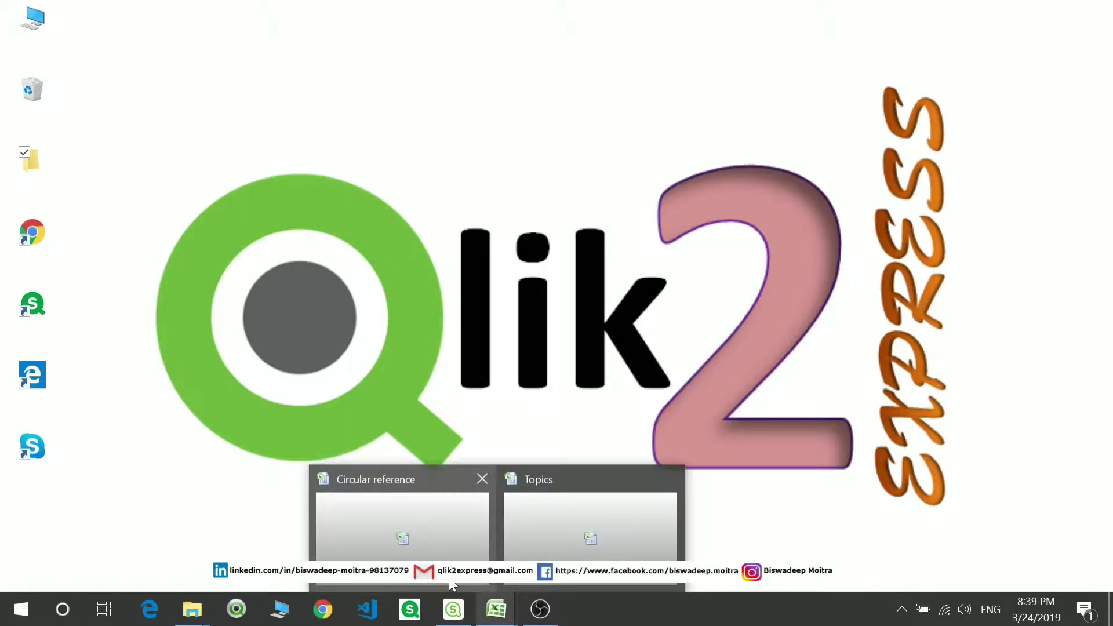
click(549, 539)
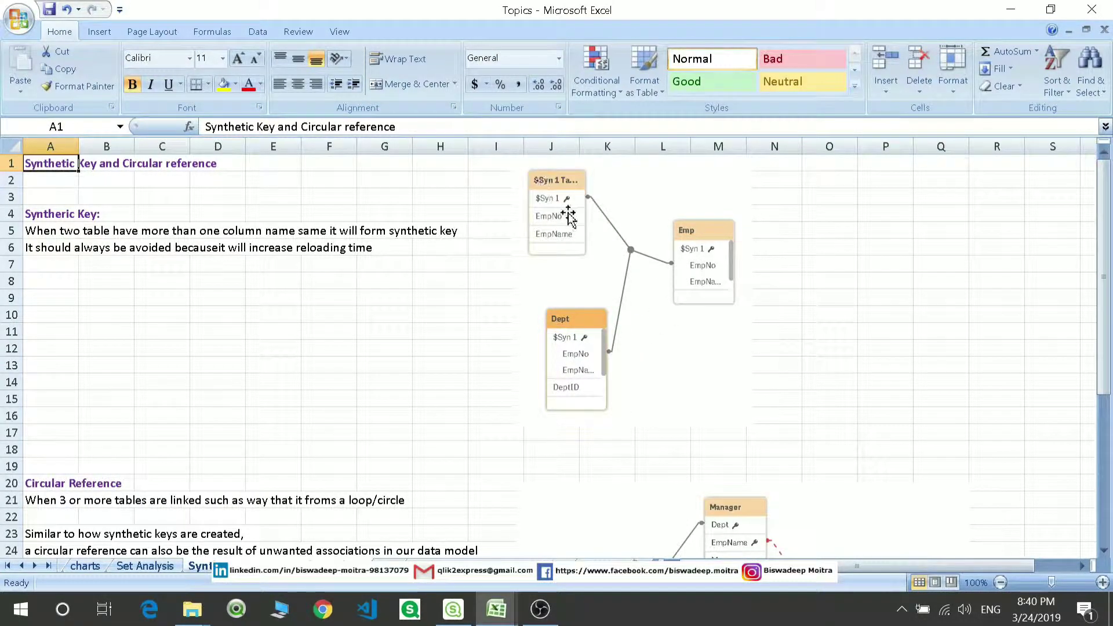
scroll(579, 278, down, 4)
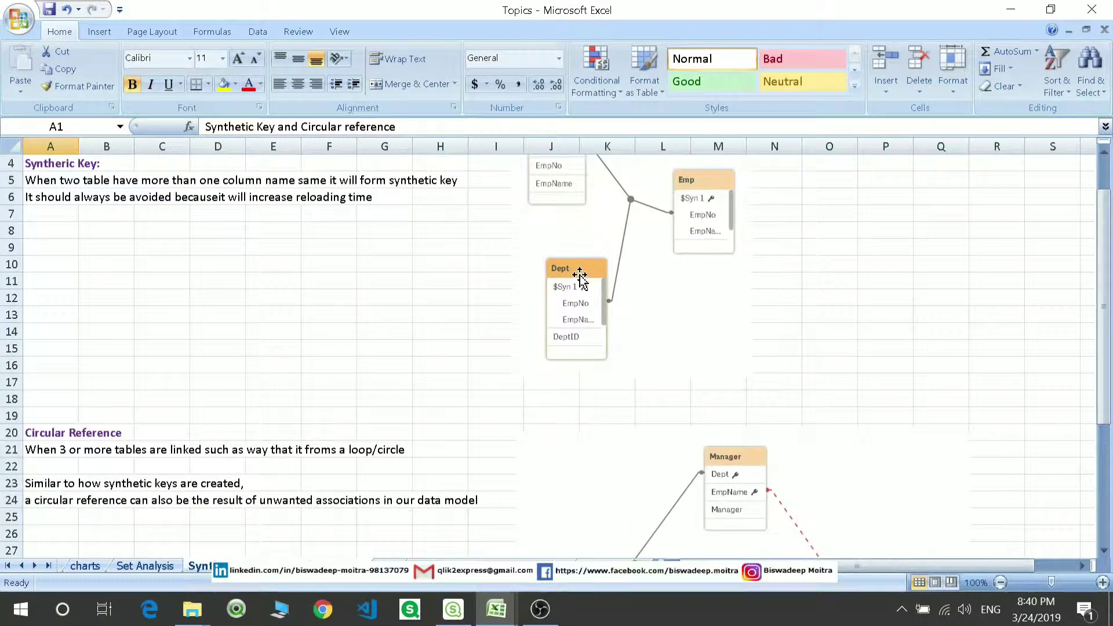
- Scroll down through the Circular Reference notes in the Topics workbook
scroll(579, 278, down, 1)
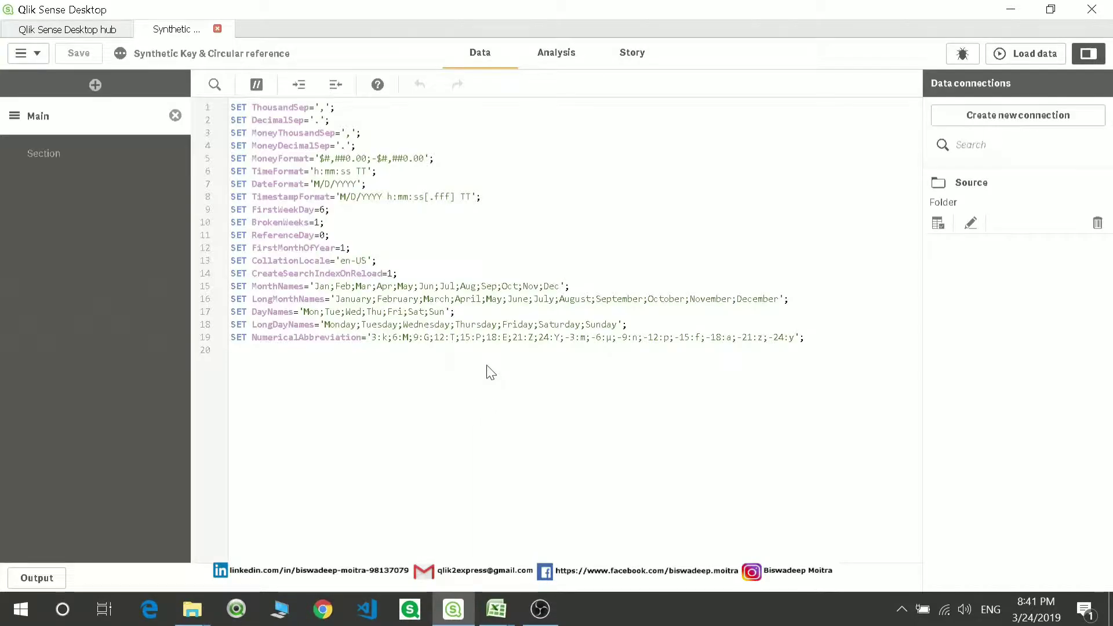
- Clear the entire Section script in the data load editor
click(60, 157)
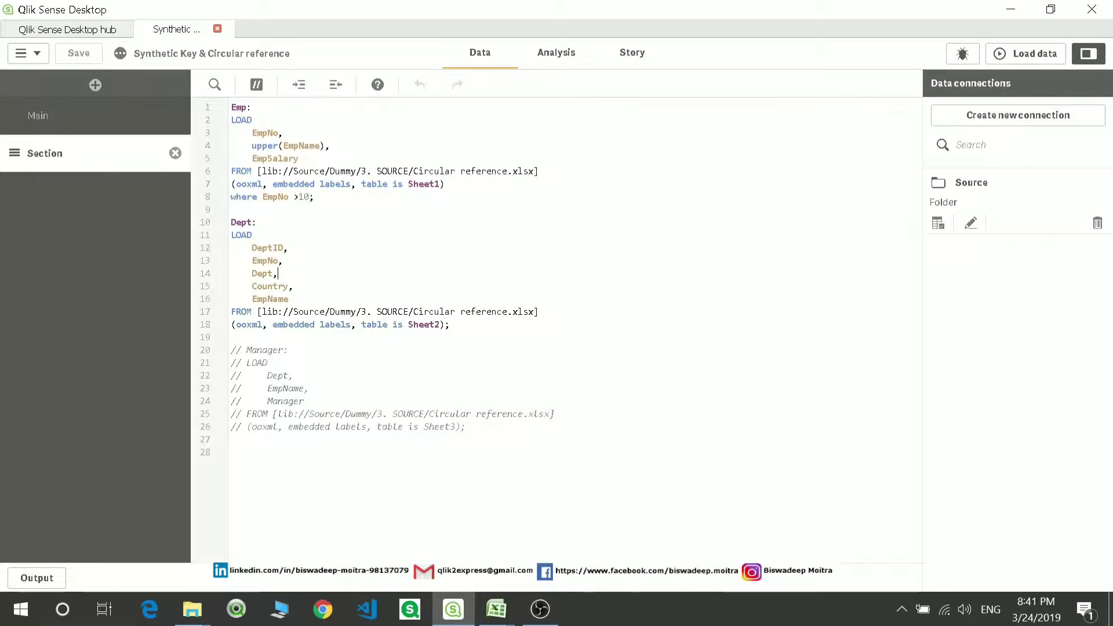
drag(465, 427, 243, 337)
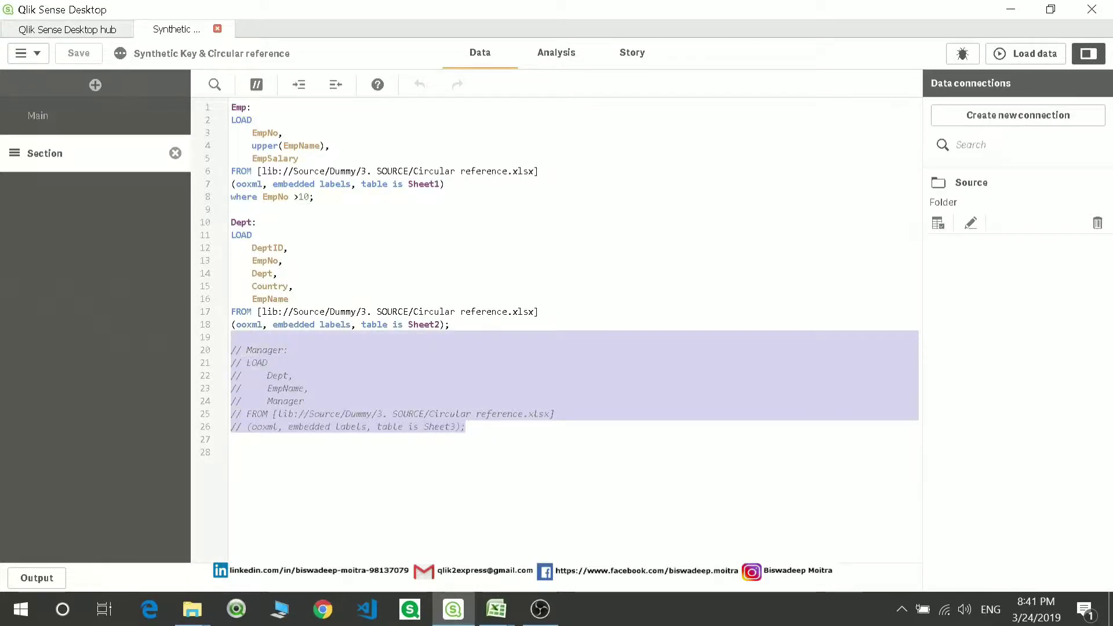
click(362, 360)
key(ctrl+a)
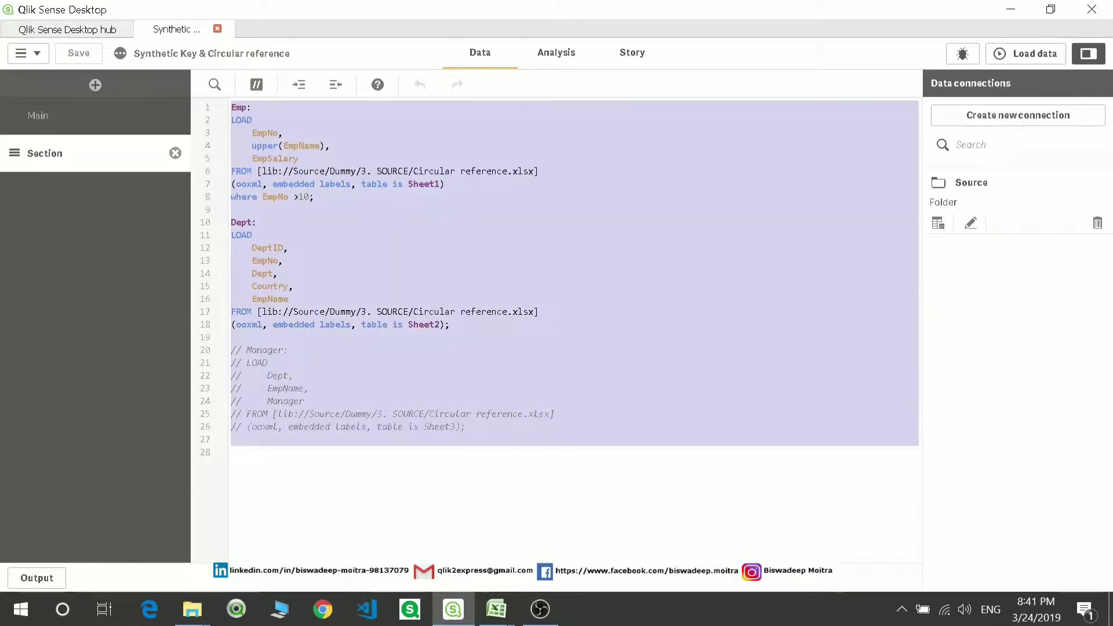
key(Delete)
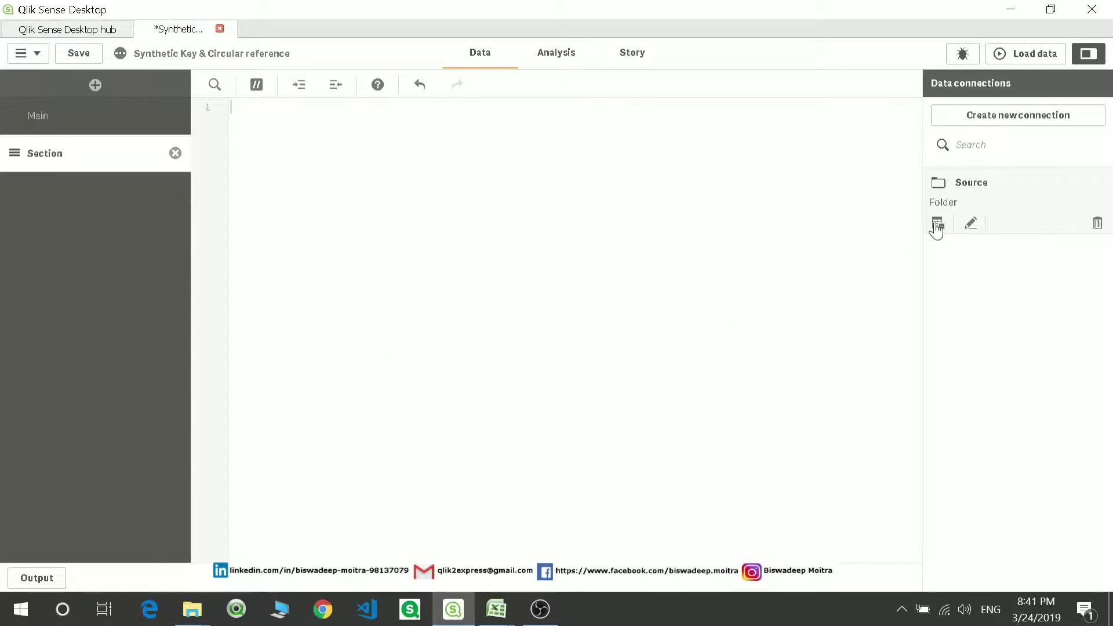
- Insert LOAD statements for Sheet1 and Sheet2 of Dummy > 3. SOURCE > Circular reference.xlsx
click(937, 224)
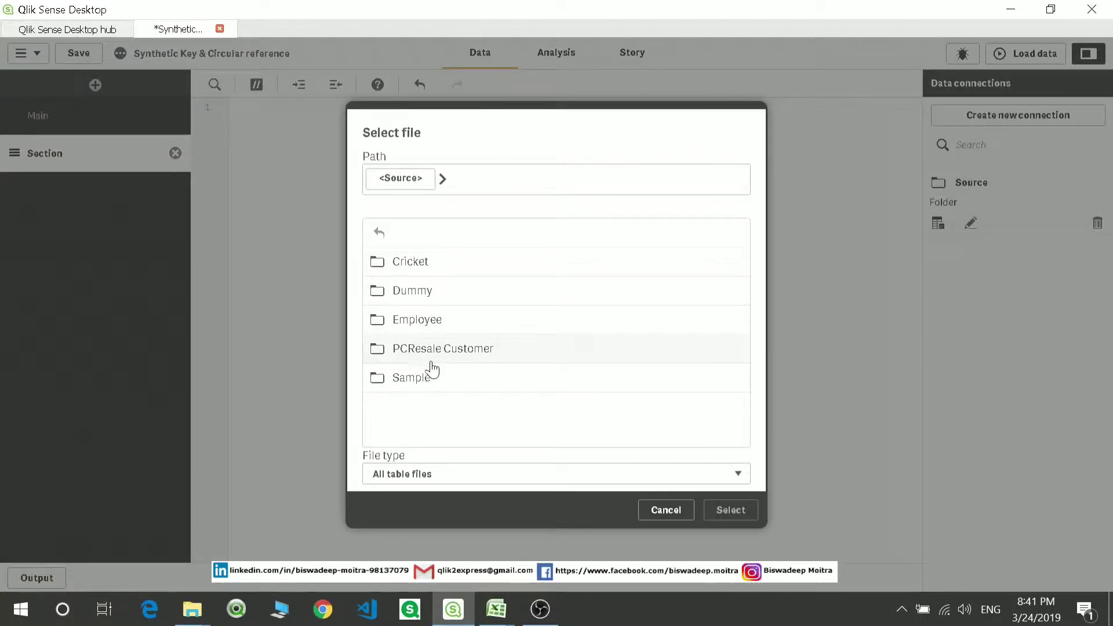
click(428, 294)
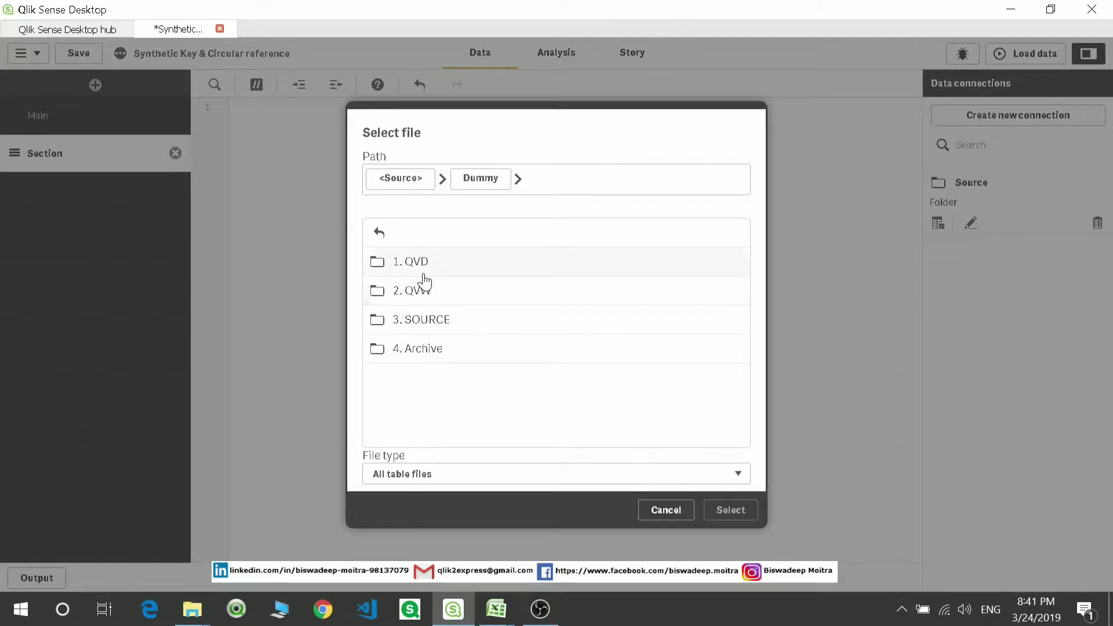
click(433, 329)
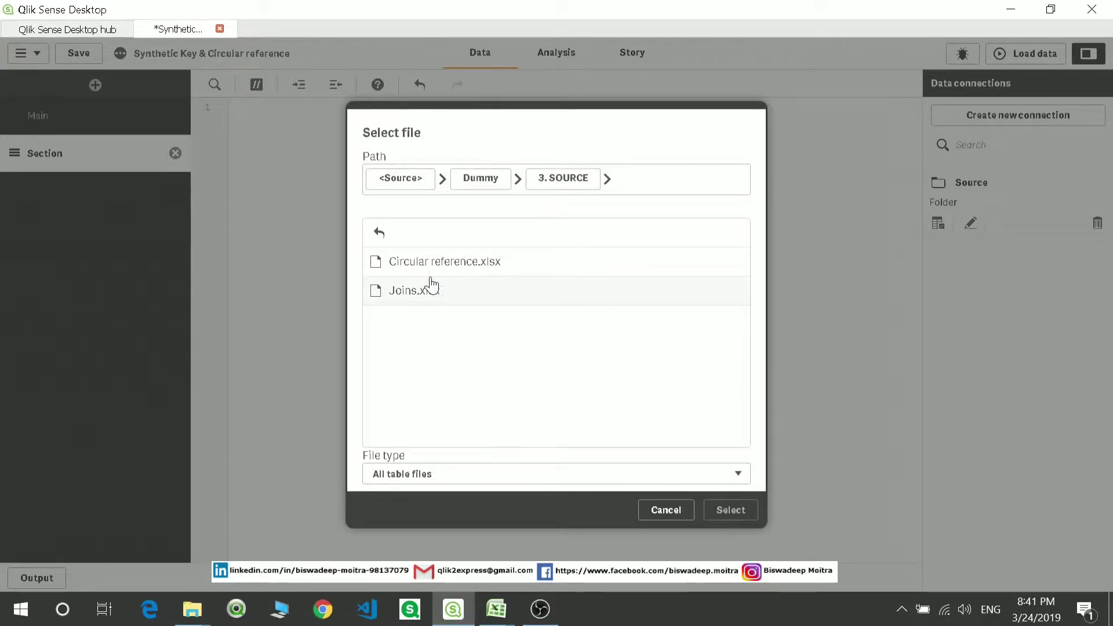
click(431, 276)
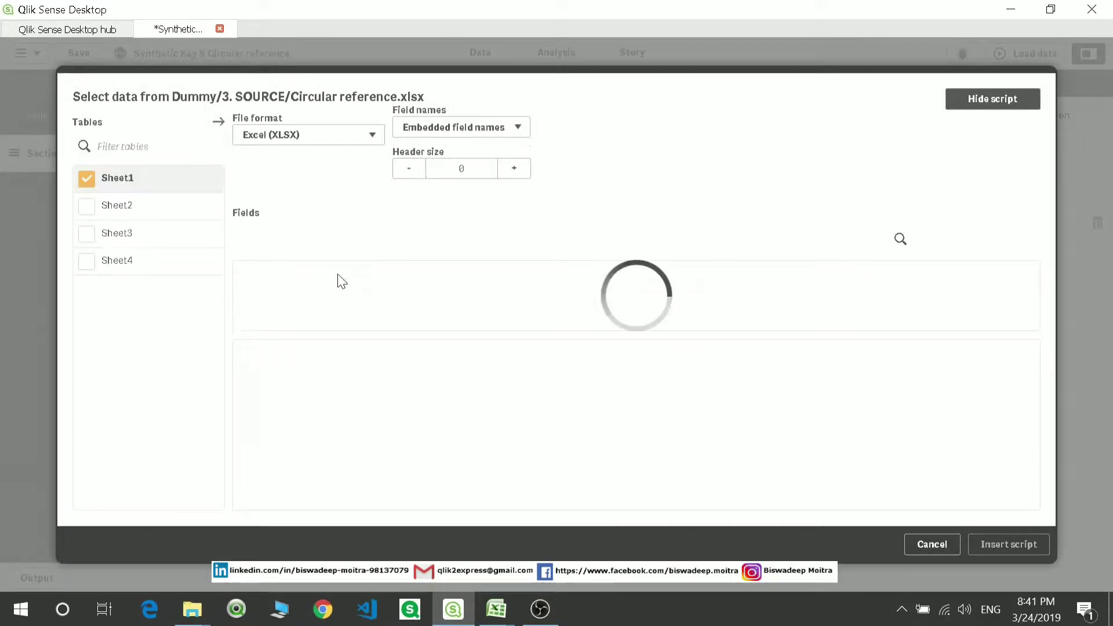
click(87, 206)
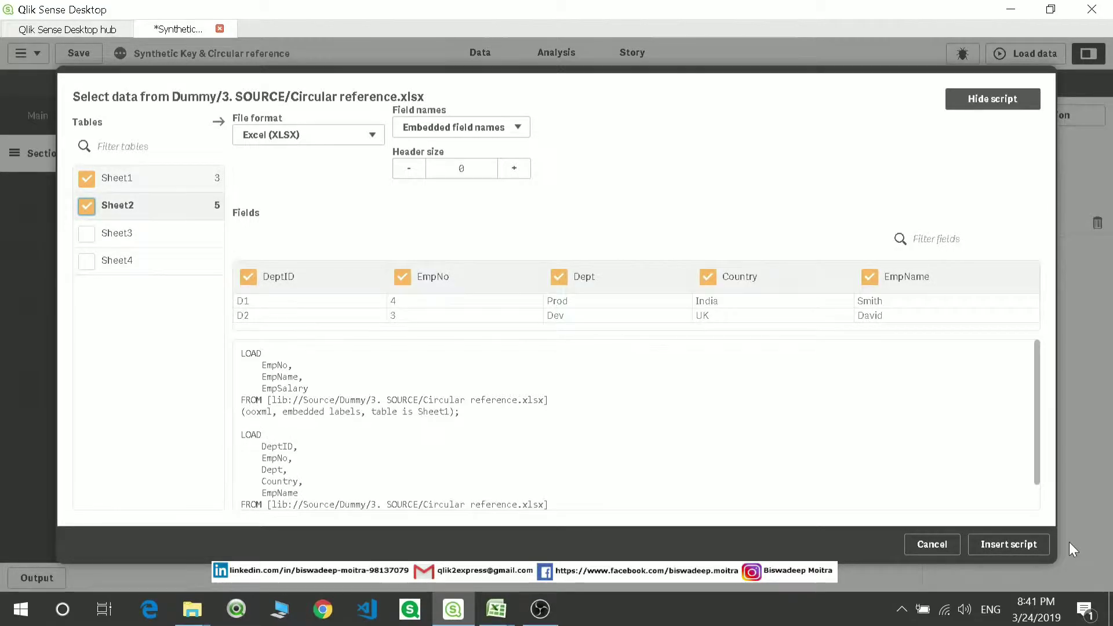
click(1042, 545)
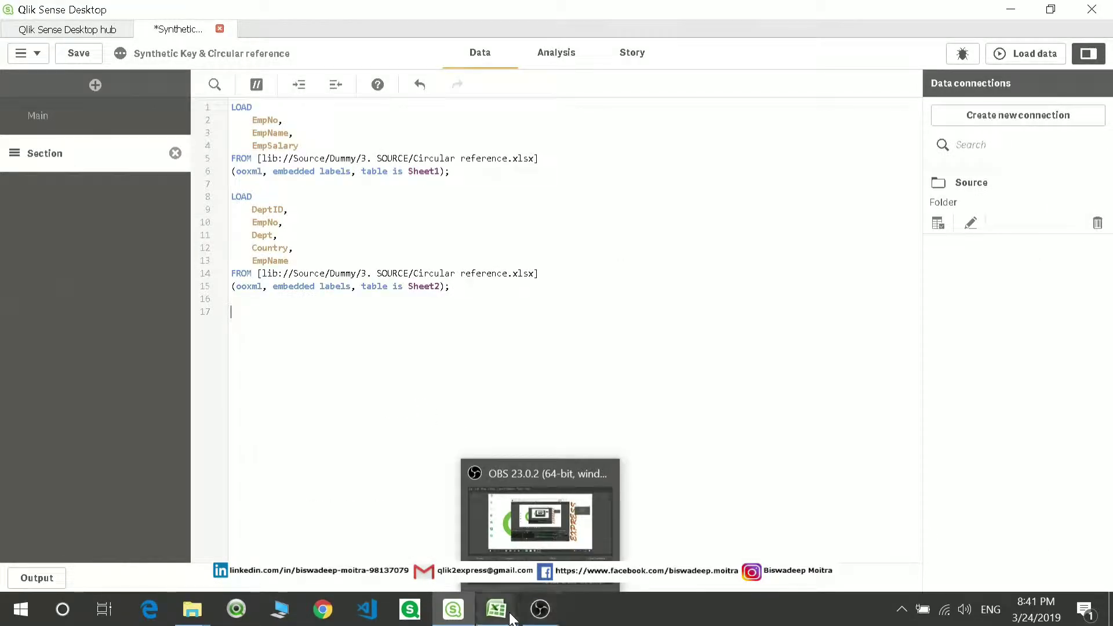
mouse_move(497, 614)
click(402, 525)
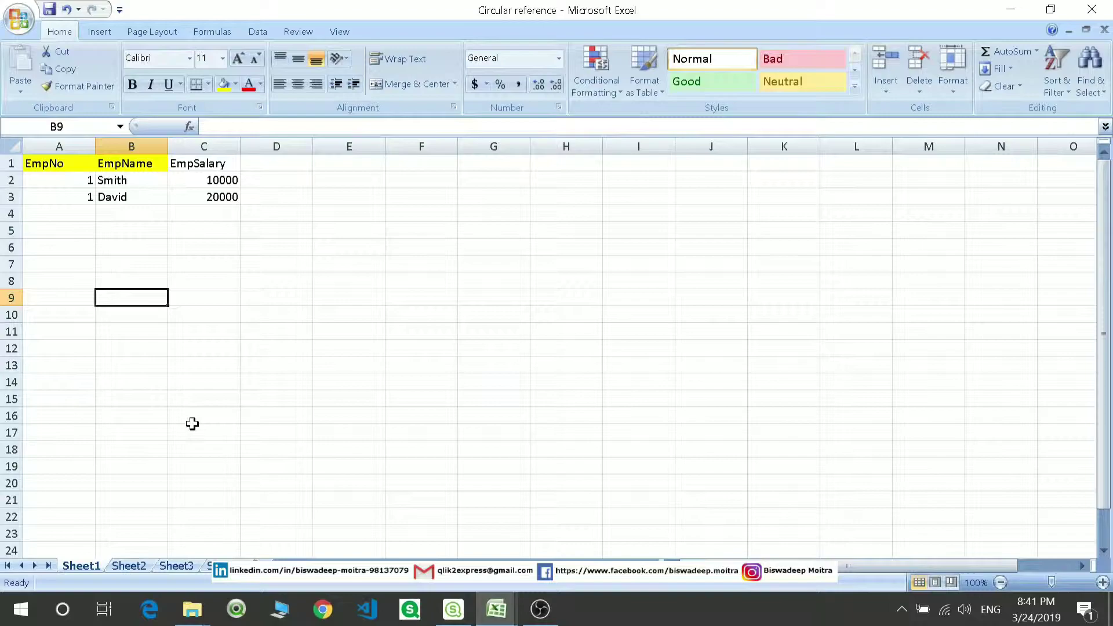
drag(48, 166, 111, 175)
click(130, 566)
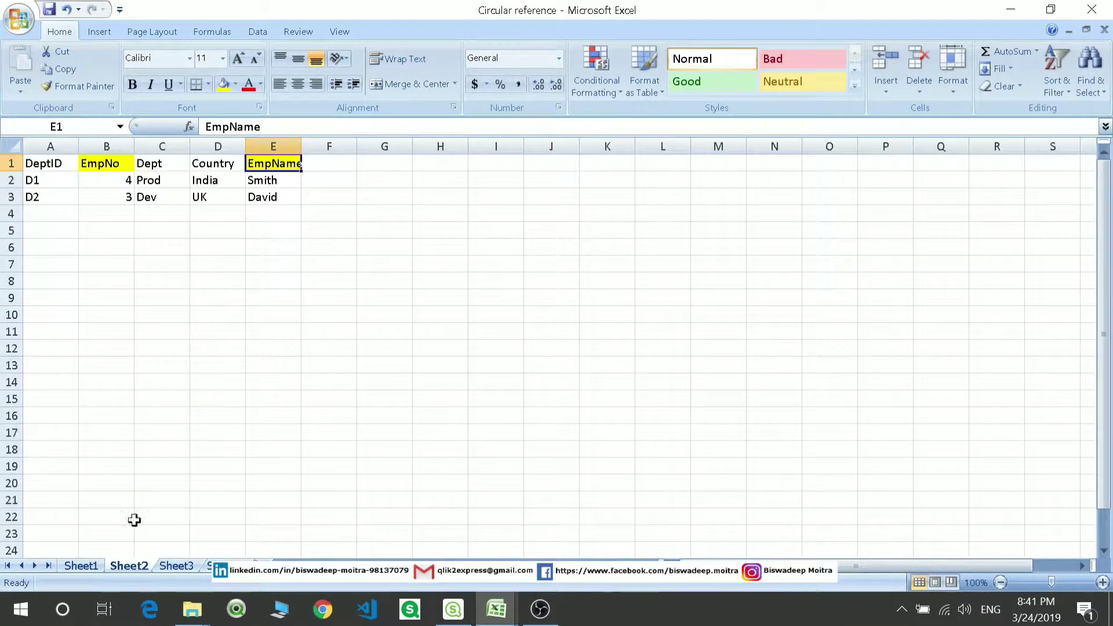
click(100, 166)
click(288, 169)
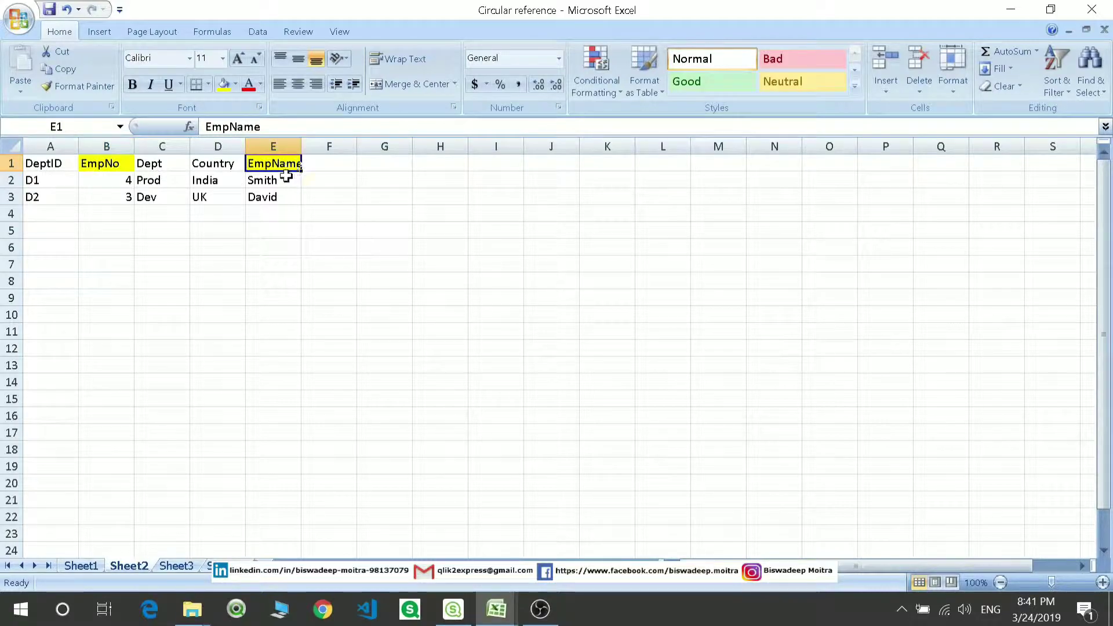
key(alt+Tab)
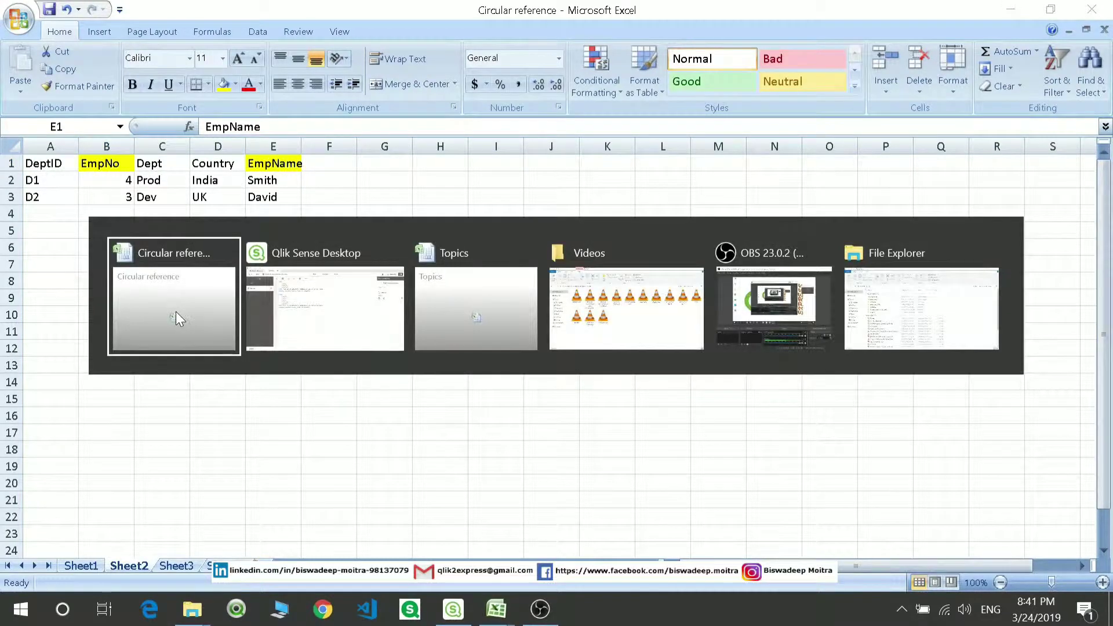
key(alt+Tab)
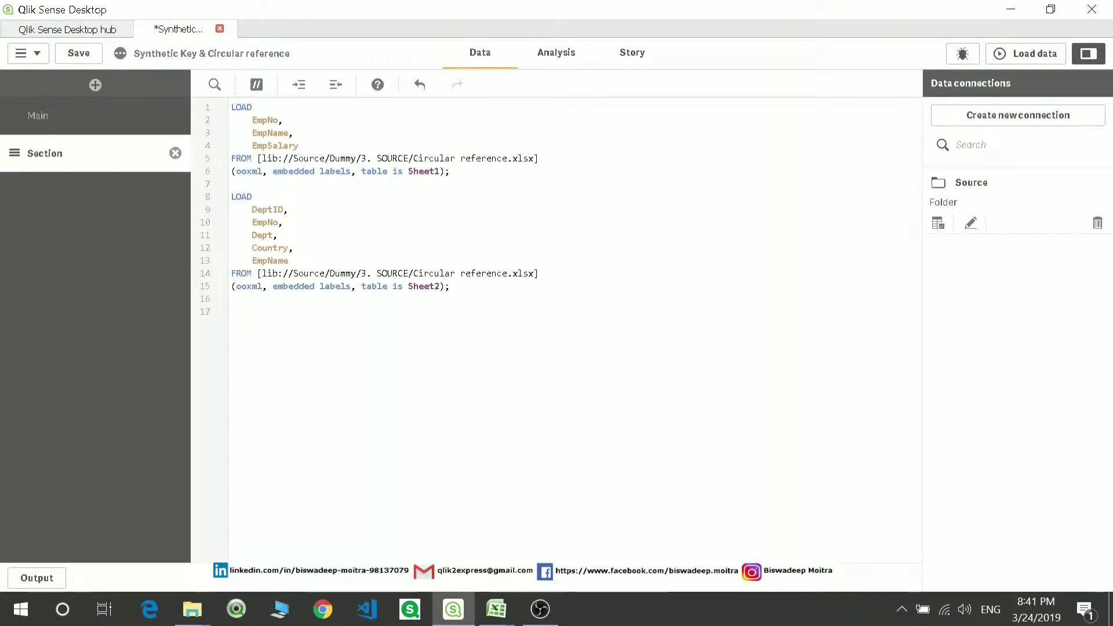
- Label the second LOAD 'Dept:' and the first 'Emp:', then reload the data
key(Return)
key(Return)
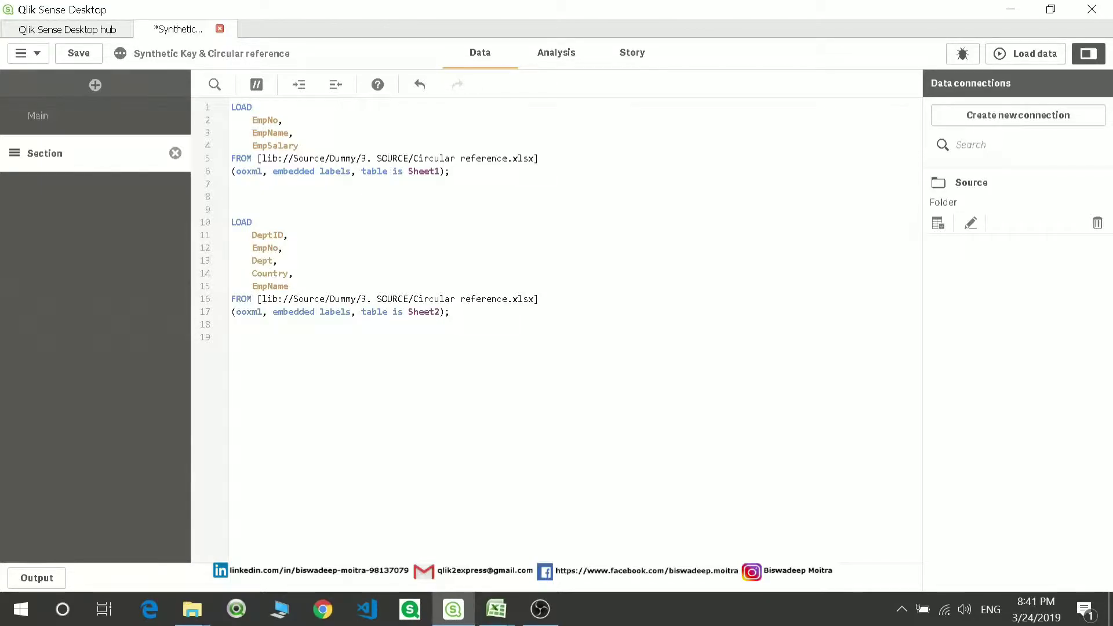
text(Dept:)
click(231, 183)
key(Return)
key(Return)
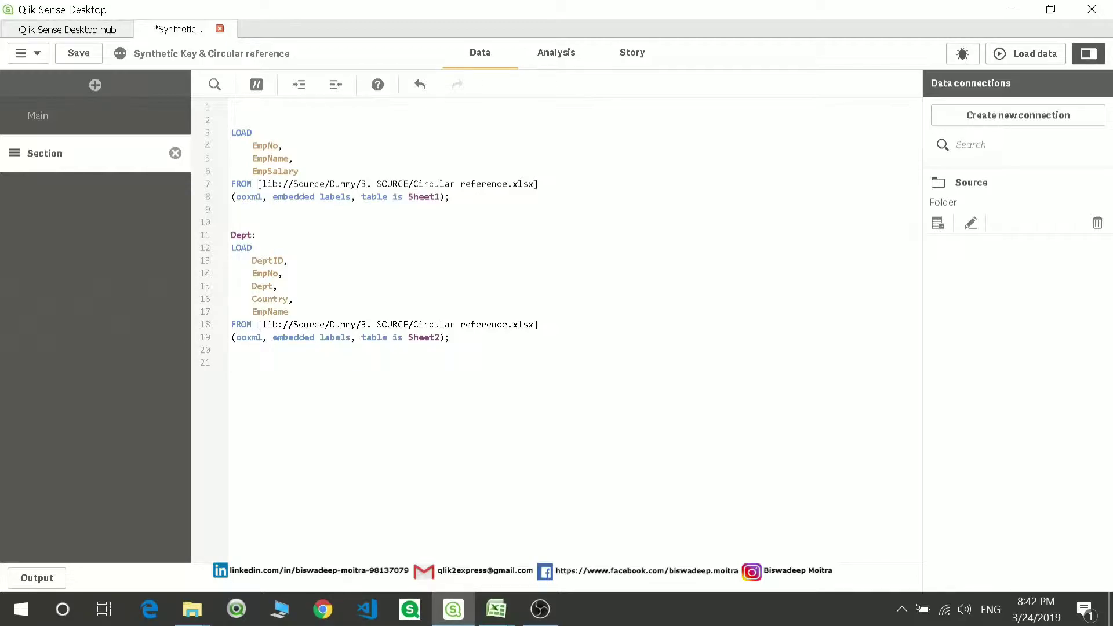
text(Emp)
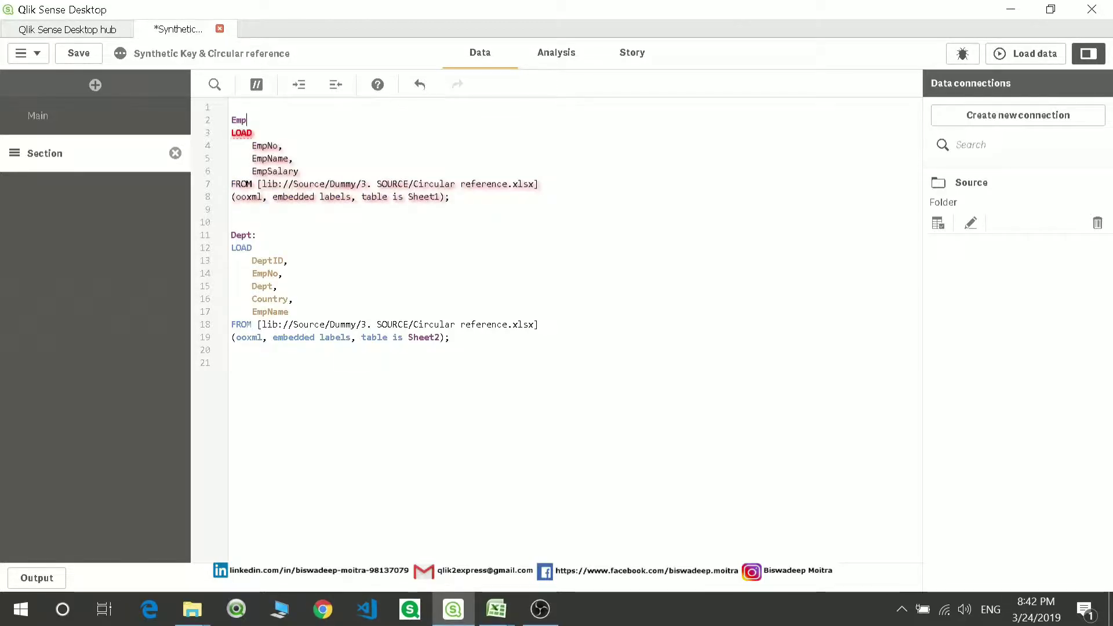
text(L)
text(:)
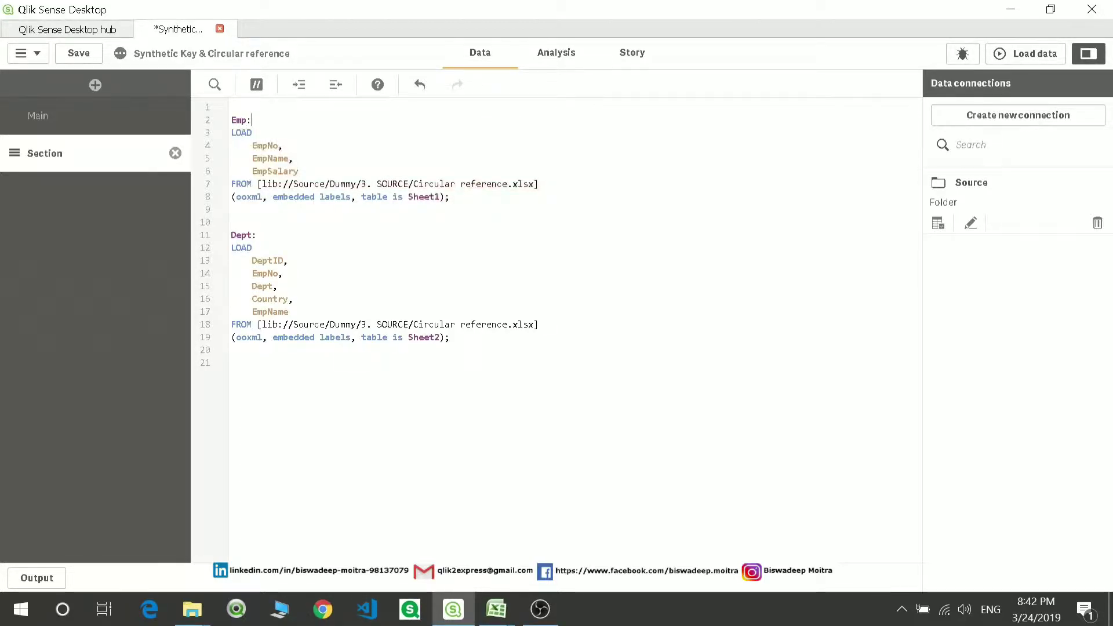
click(1037, 55)
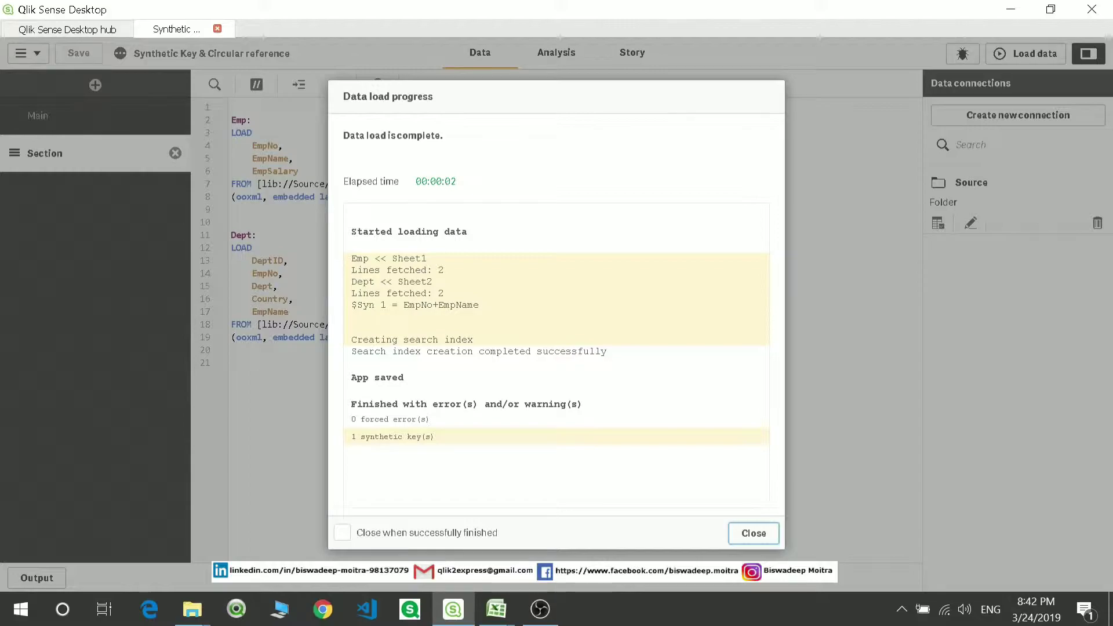
- Close the load report showing $Syn 1 = EmpNo+EmpName and open the data model viewer
drag(356, 305, 467, 305)
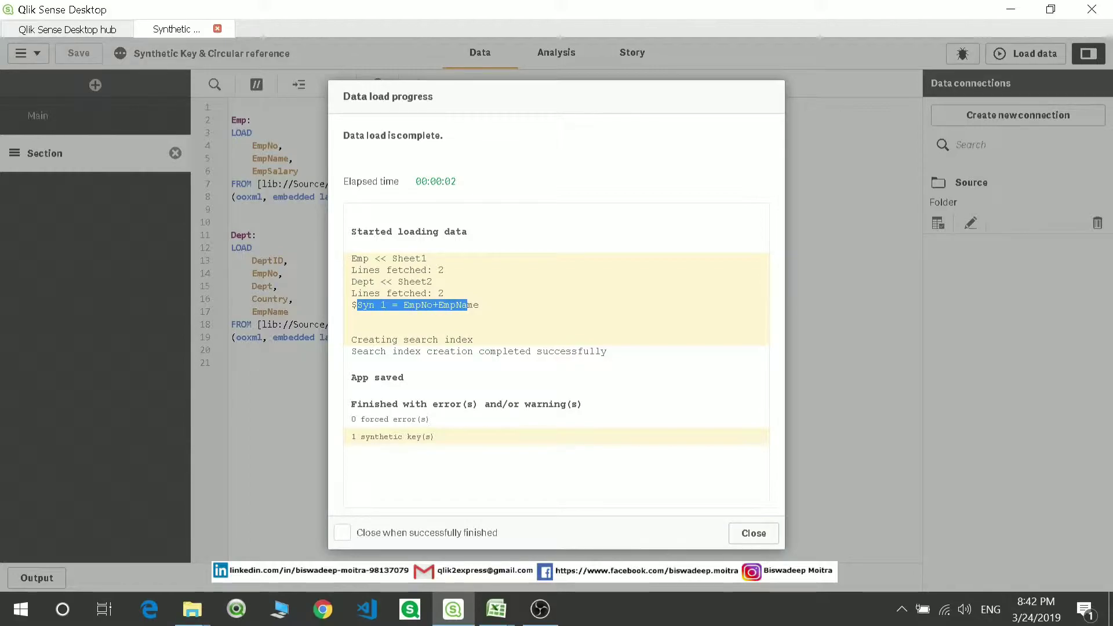
click(743, 535)
click(45, 57)
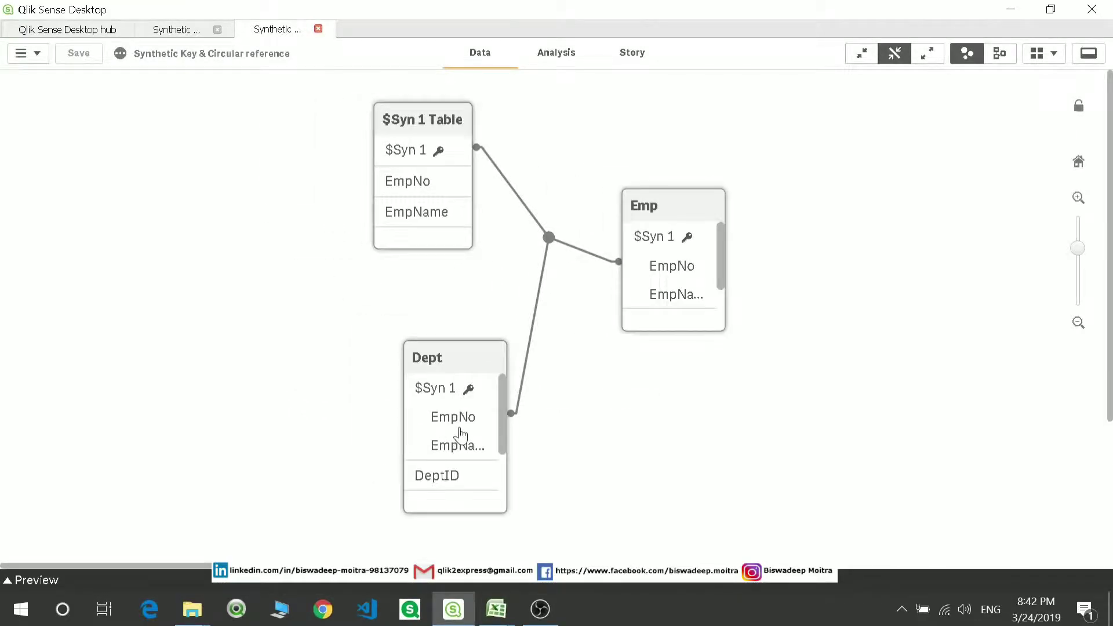
- Append a LOAD of Sheet3 from Dummy > 3. SOURCE > Circular reference.xlsx to the script
click(186, 29)
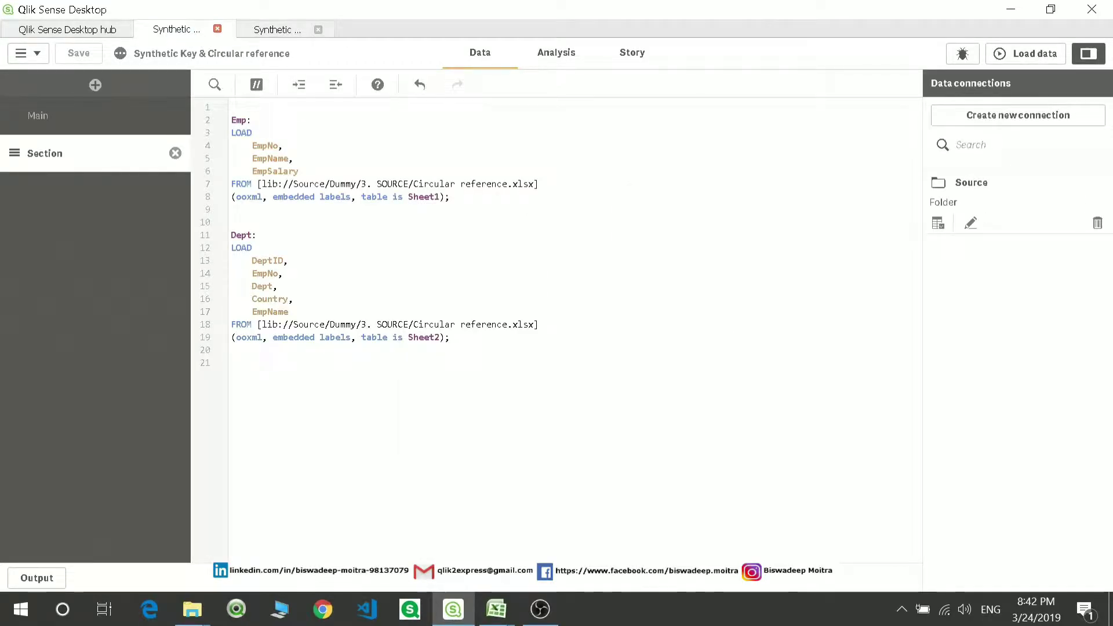
key(Return)
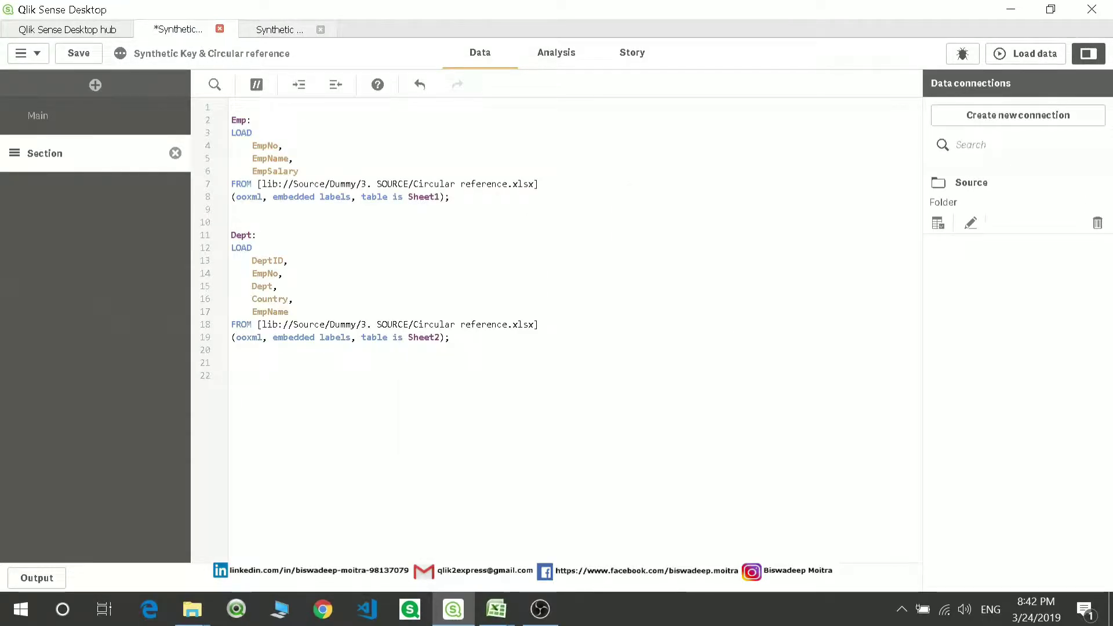
click(938, 223)
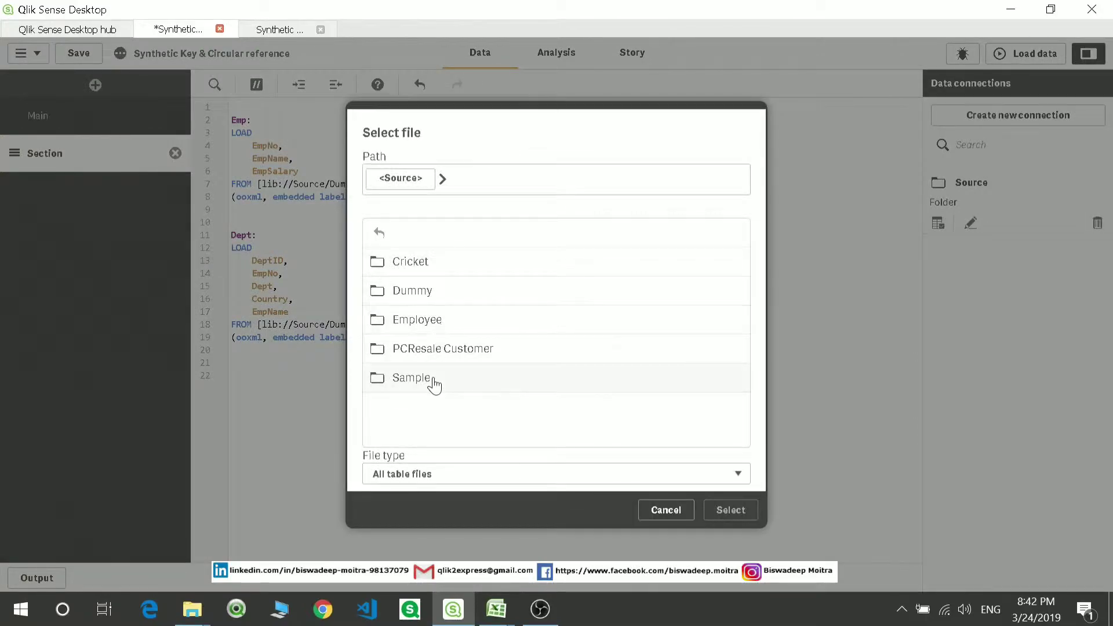
click(427, 292)
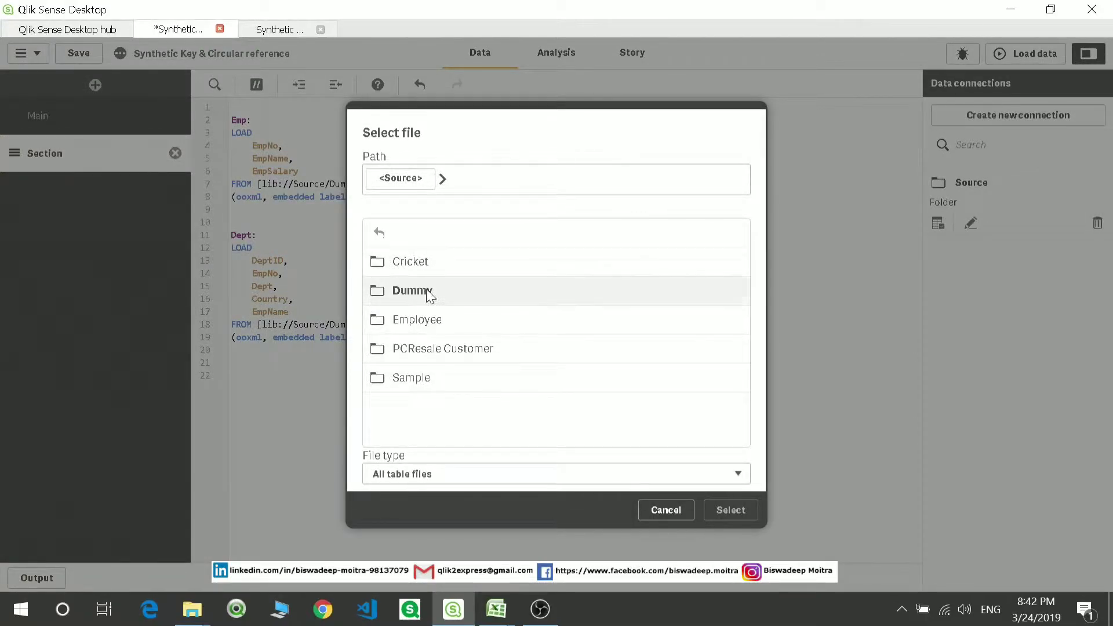
click(429, 320)
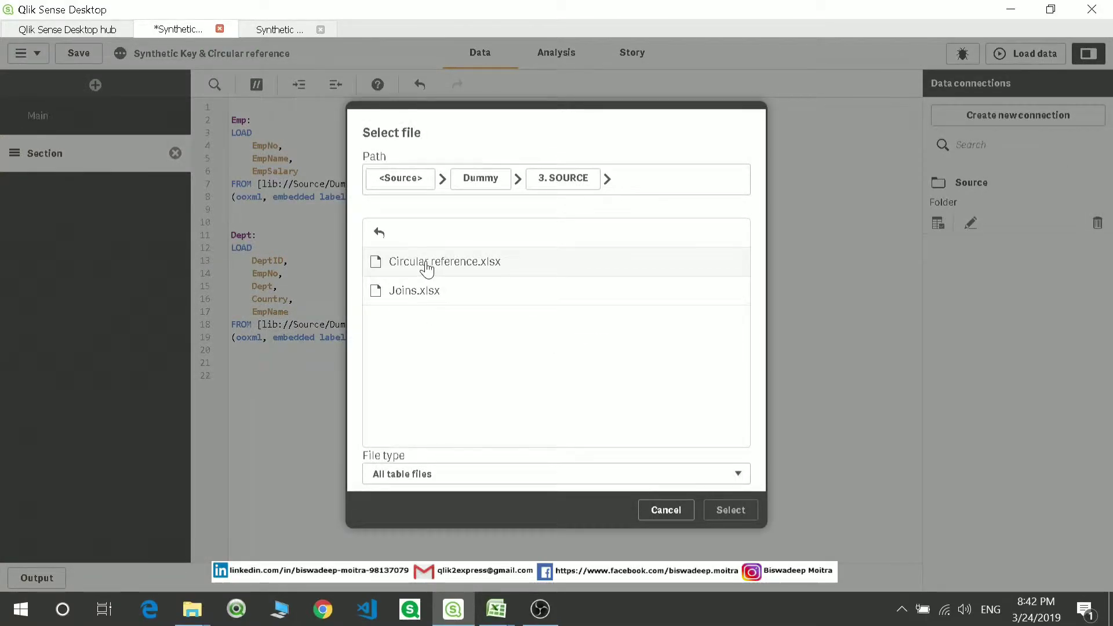
click(426, 264)
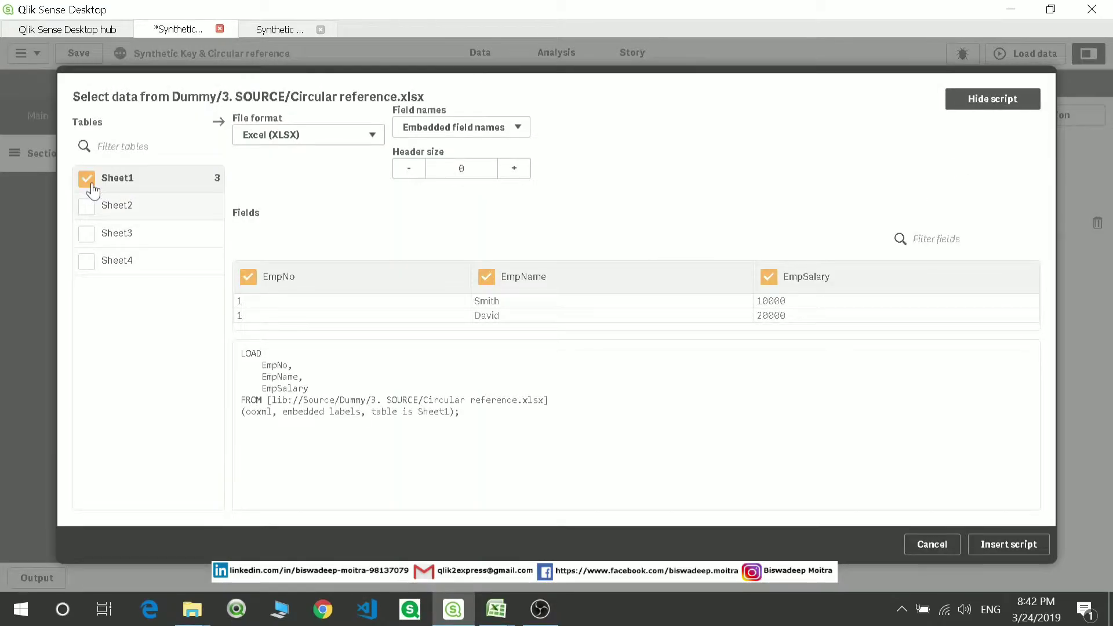
click(87, 234)
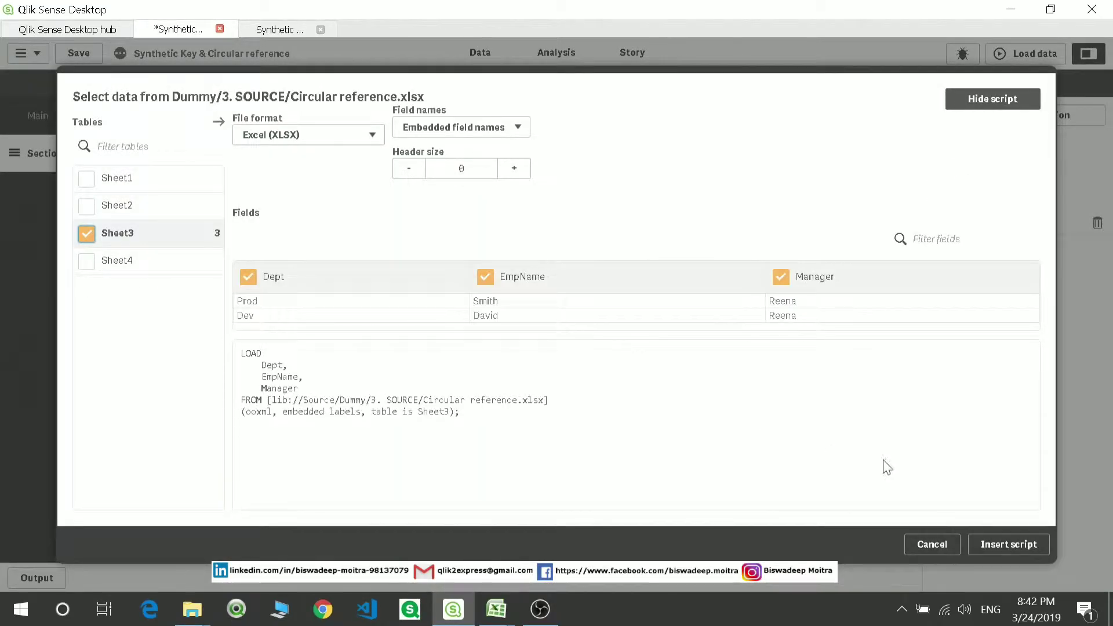
click(991, 545)
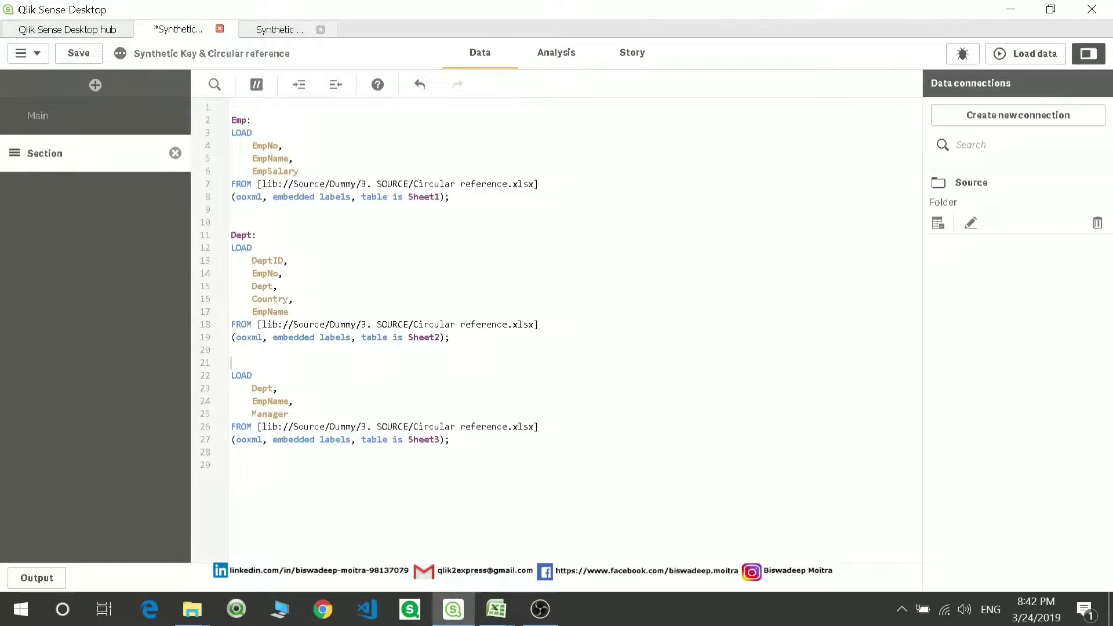
click(231, 362)
- Label the Sheet3 load 'Manager:' and delete EmpName from the Dept load's fields
key(Return)
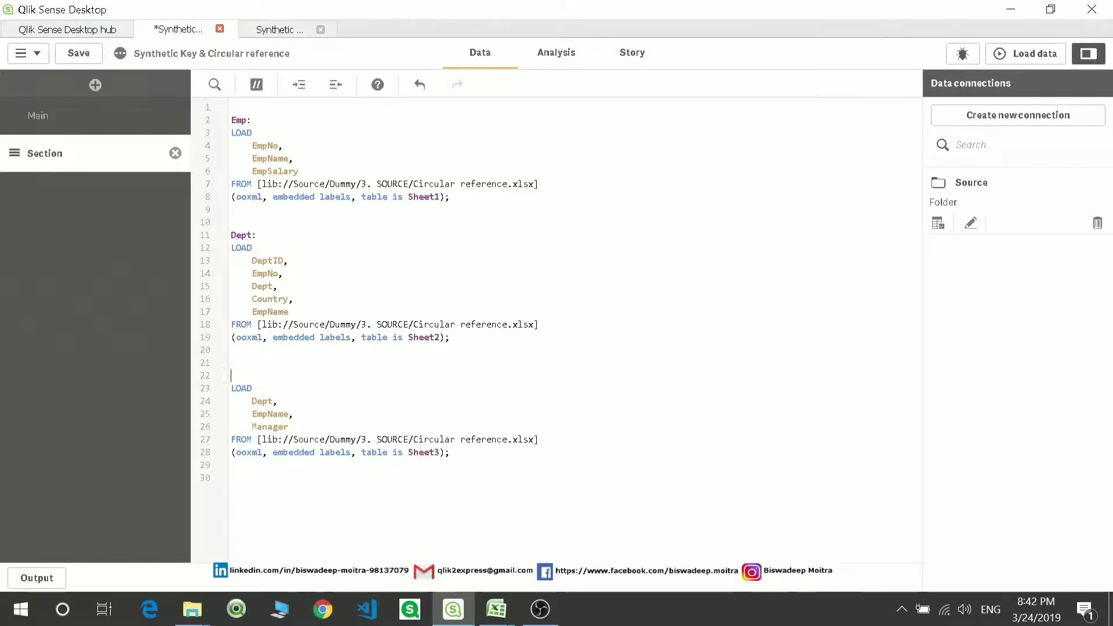
text(M)
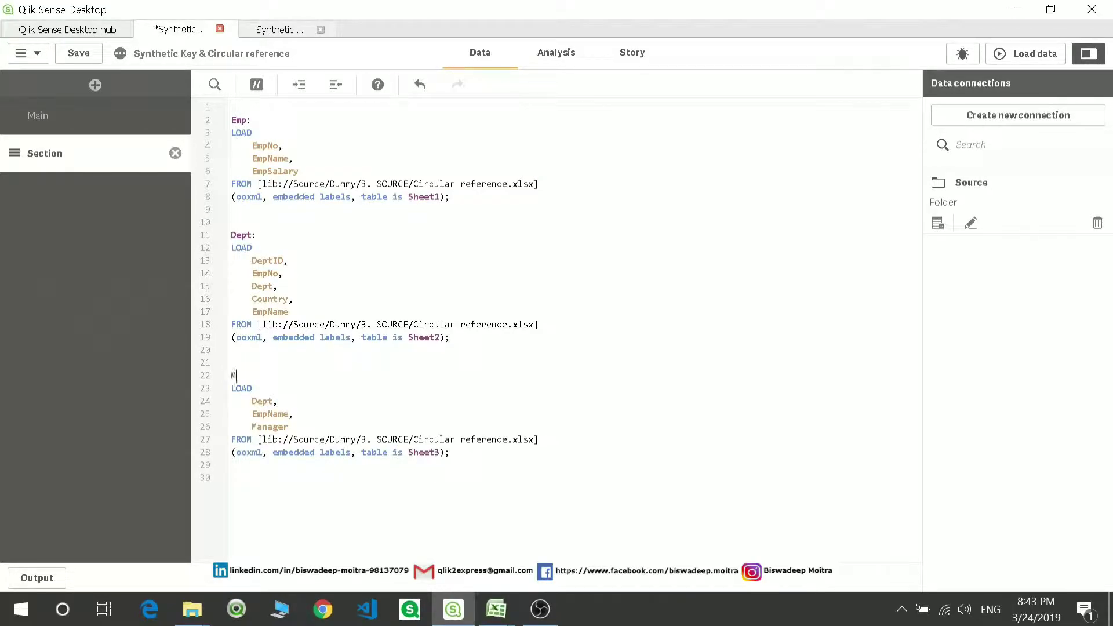
text(anager)
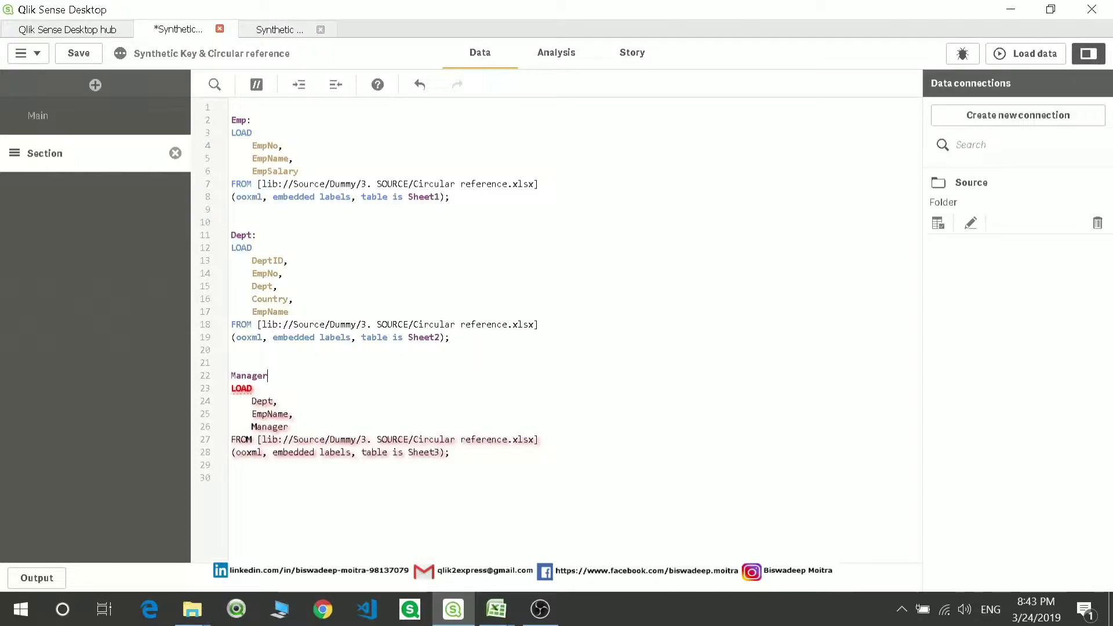
text(:)
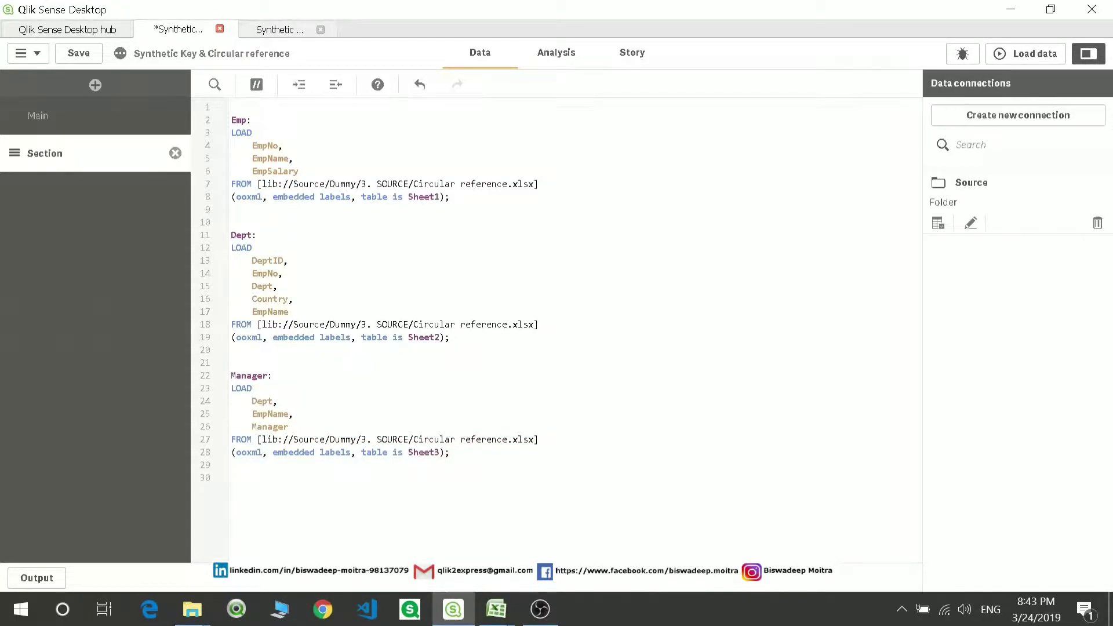
double_click(269, 158)
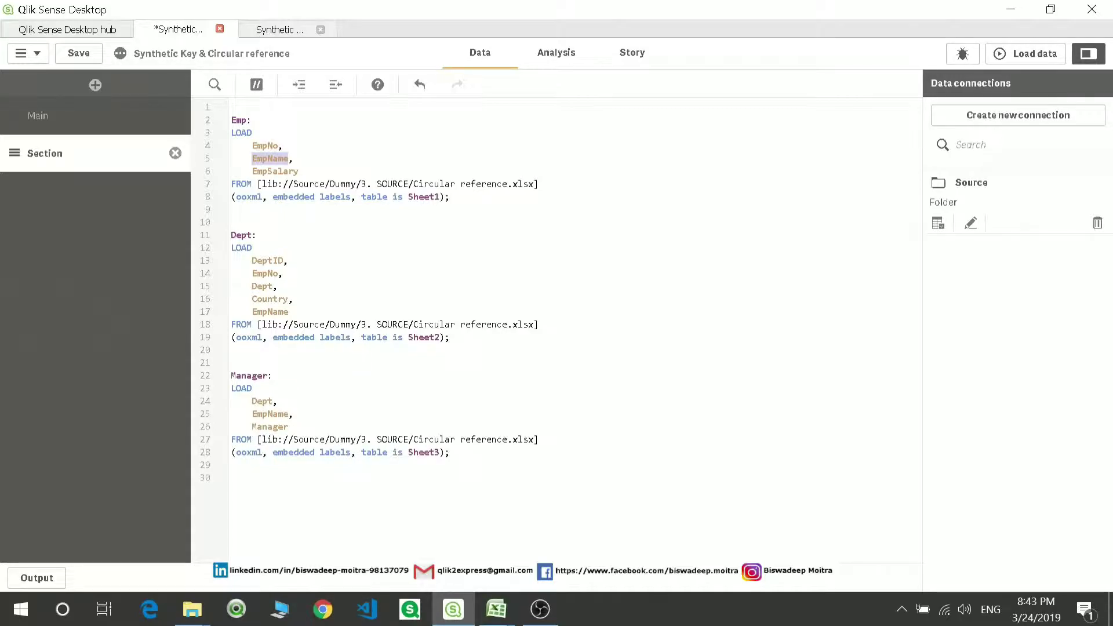
double_click(270, 311)
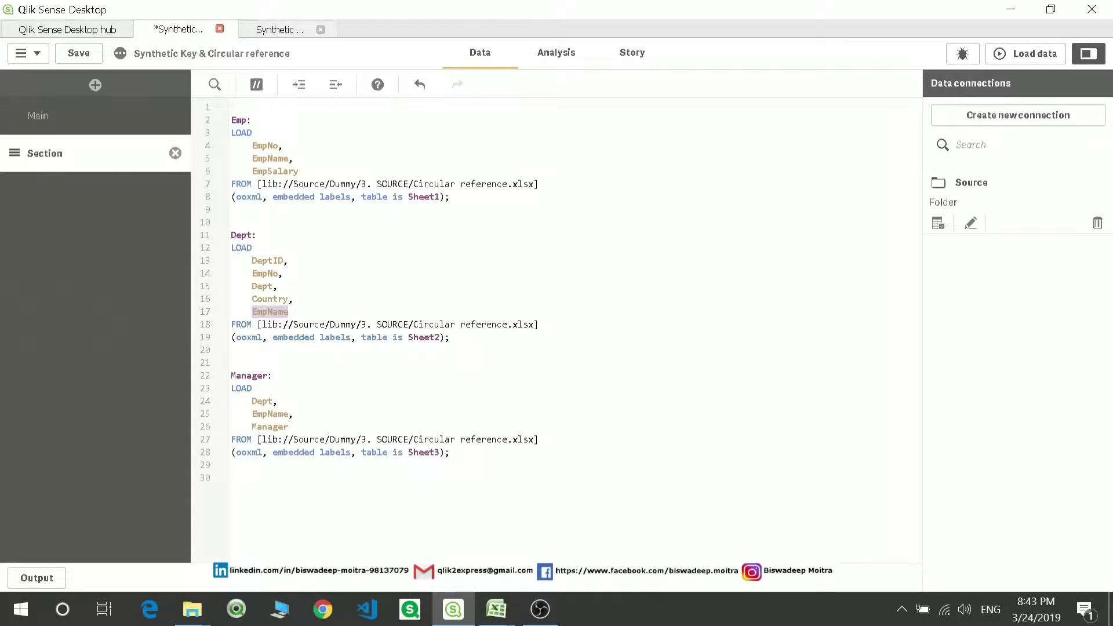
mouse_move(288, 311)
mouse_down()
mouse_move(245, 311)
mouse_move(288, 299)
mouse_up()
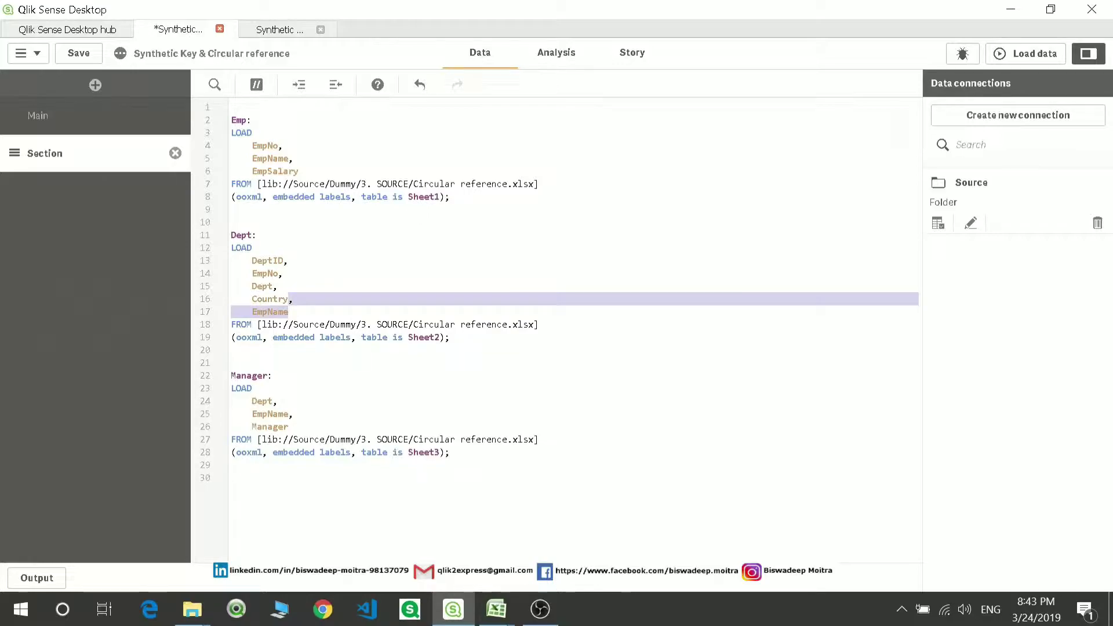
key(BackSpace)
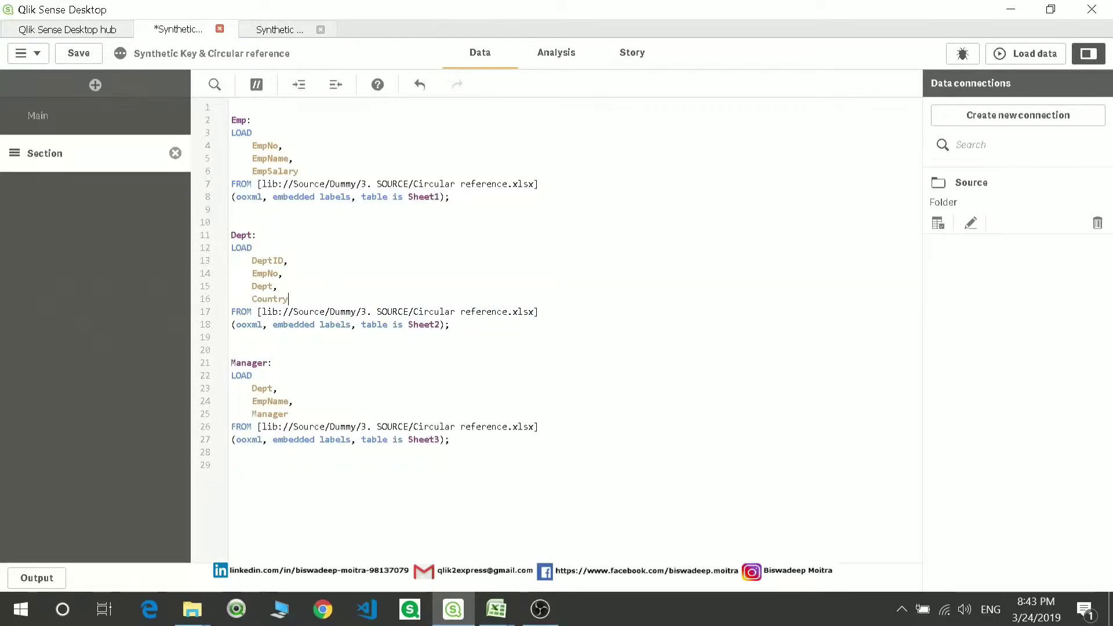
- Highlight the shared EmpNo, EmpName and Dept fields across the Emp, Dept and Manager loads
double_click(265, 146)
double_click(265, 273)
double_click(269, 401)
double_click(269, 158)
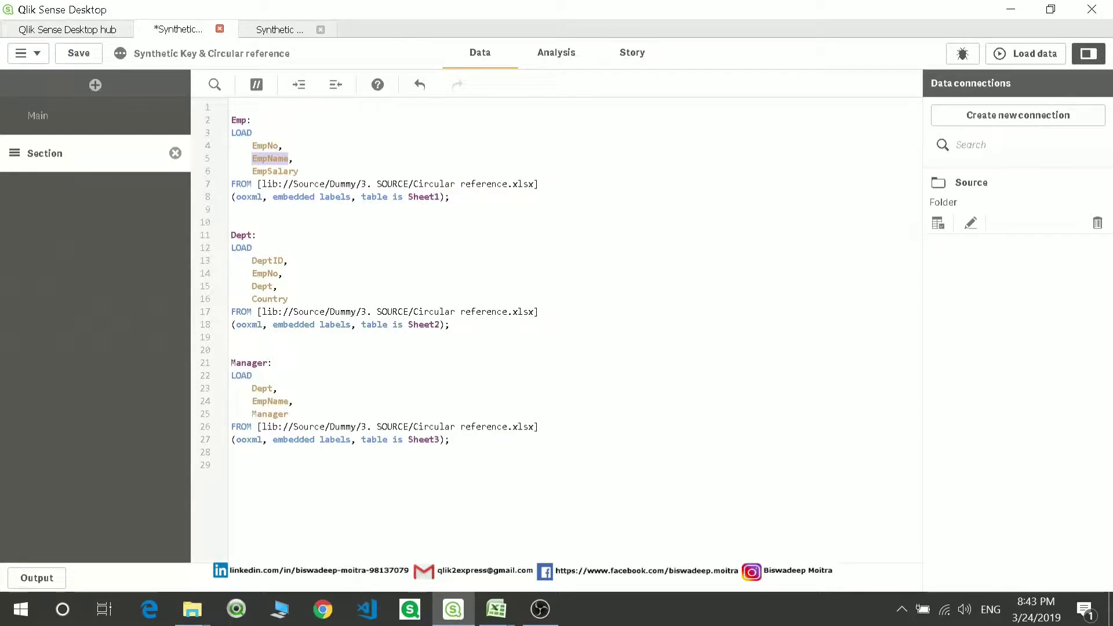
double_click(261, 285)
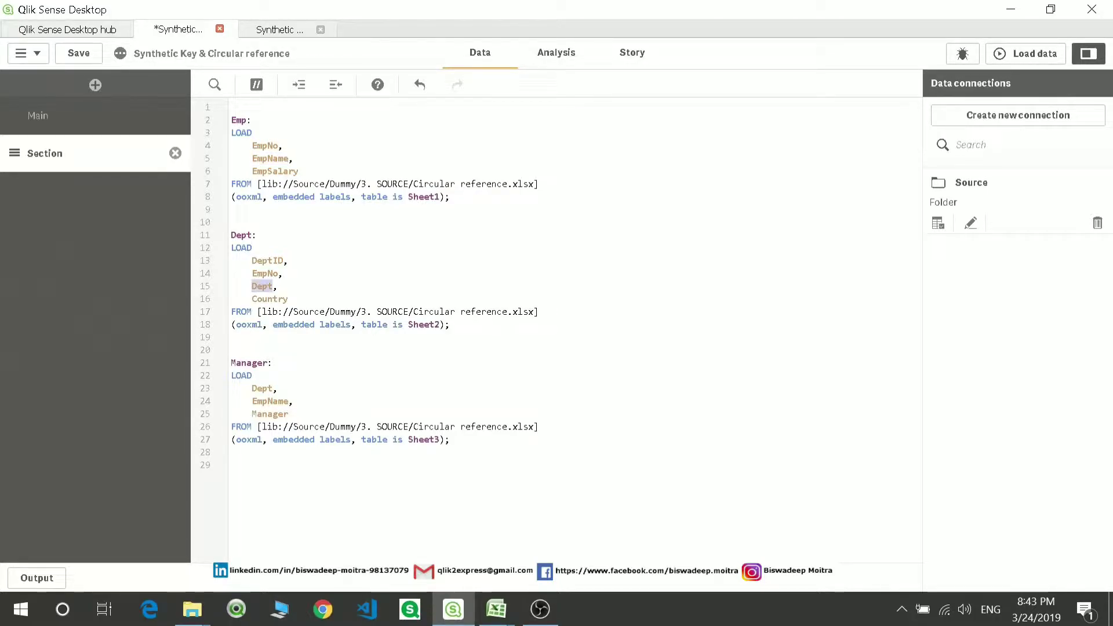
double_click(261, 388)
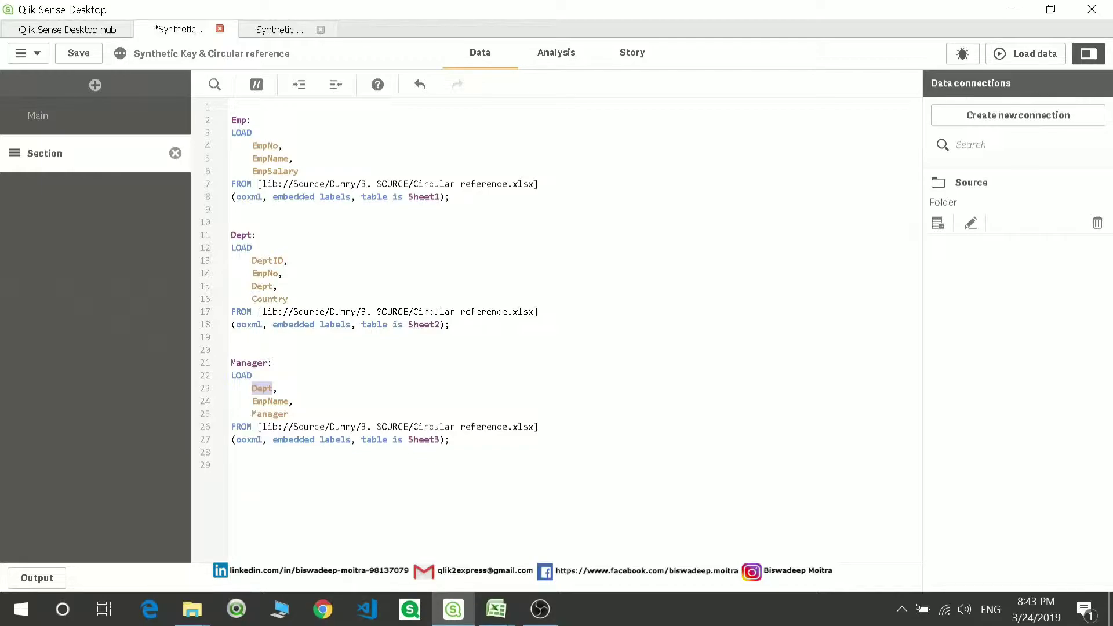
- Reload the data and highlight the circular reference error in the load log
click(1038, 54)
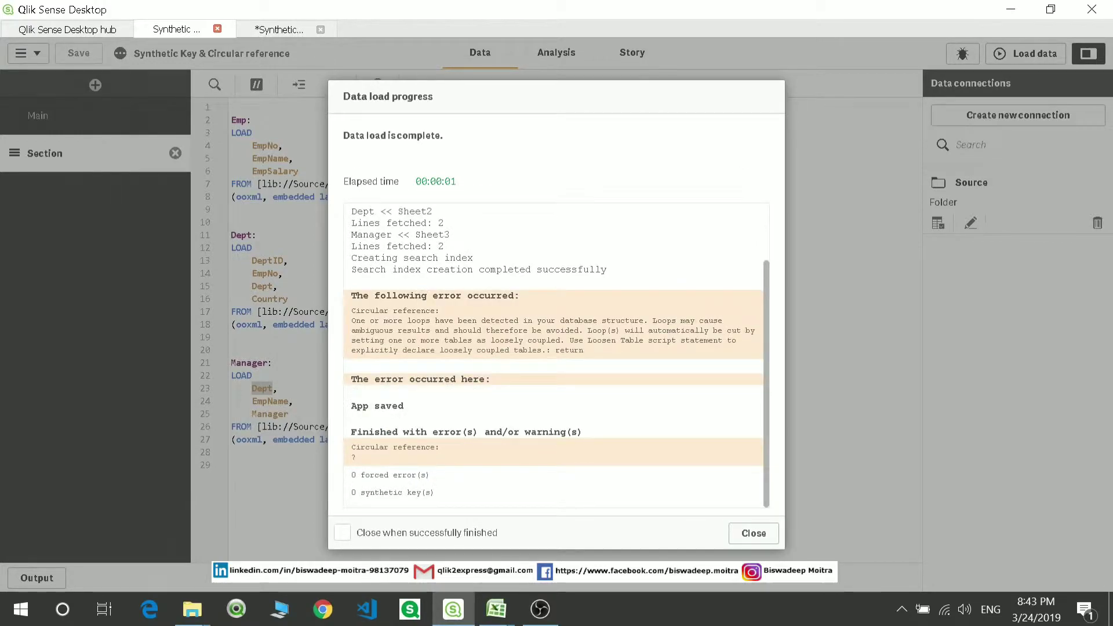
drag(355, 320, 583, 350)
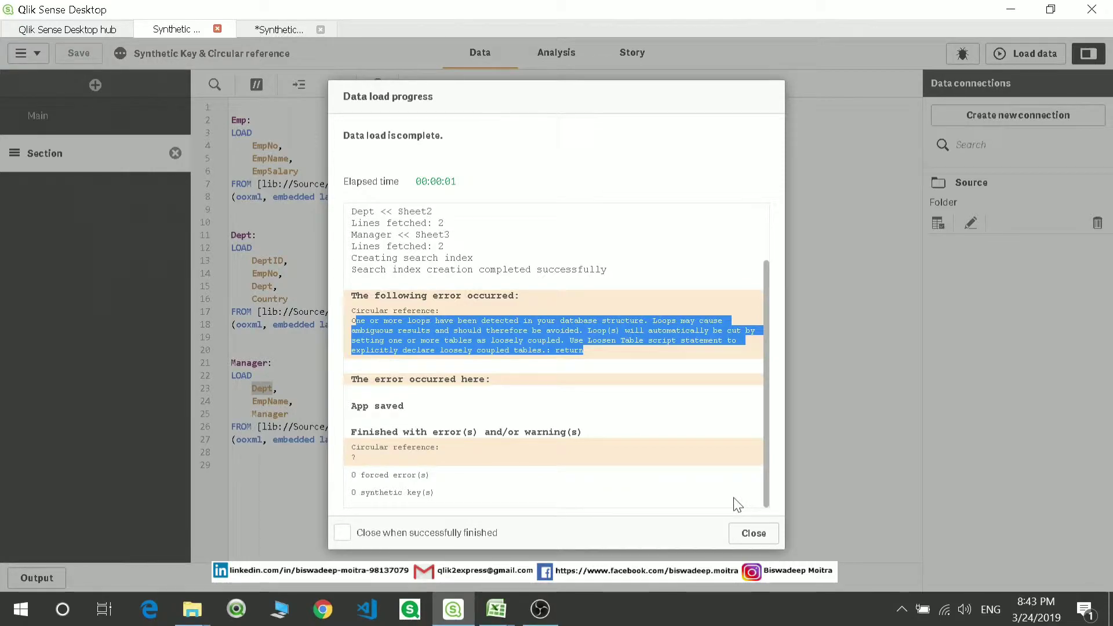
- Close the load log and drag the Emp and Manager tables apart in the data model viewer
click(748, 531)
click(278, 29)
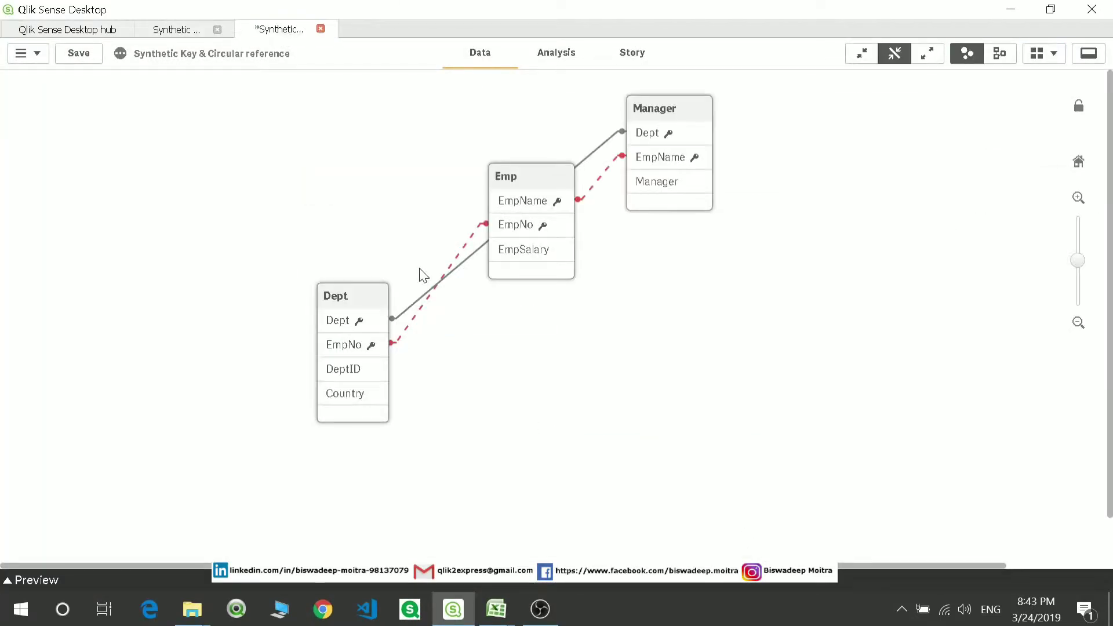
drag(557, 252, 651, 390)
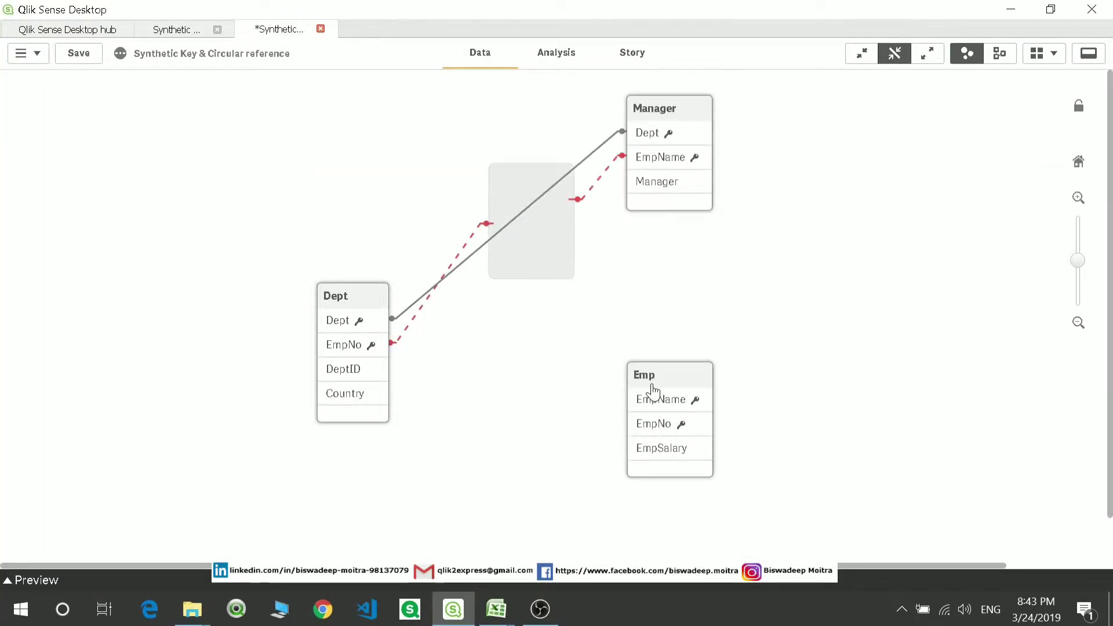
drag(658, 116, 540, 116)
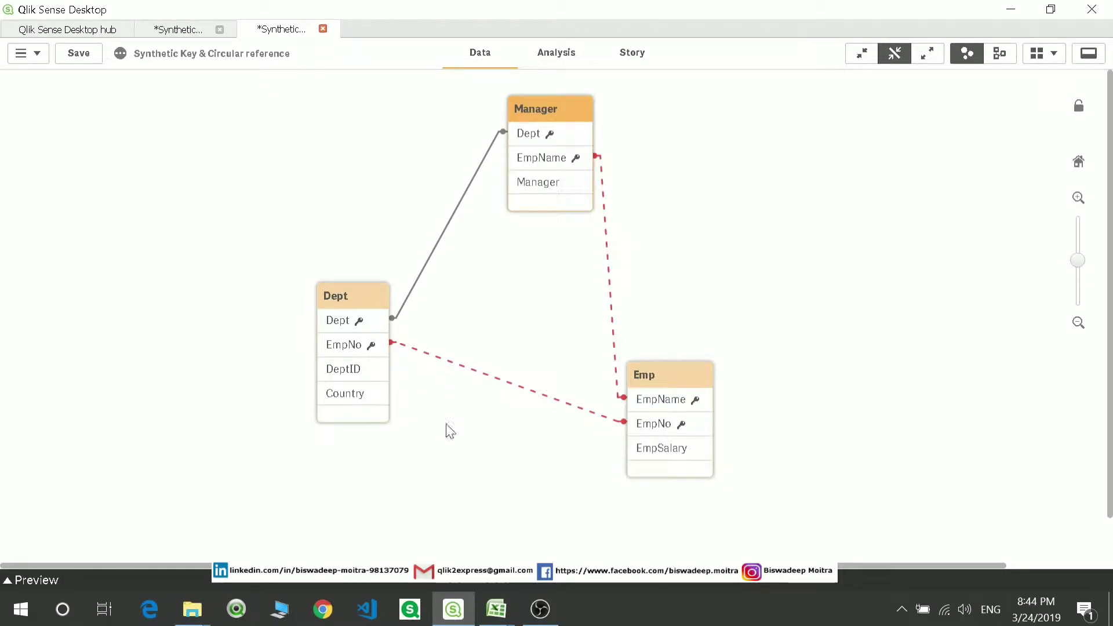
- In the Topics workbook, list comment, Rename, remove and Join in cells B29–B32
mouse_move(490, 607)
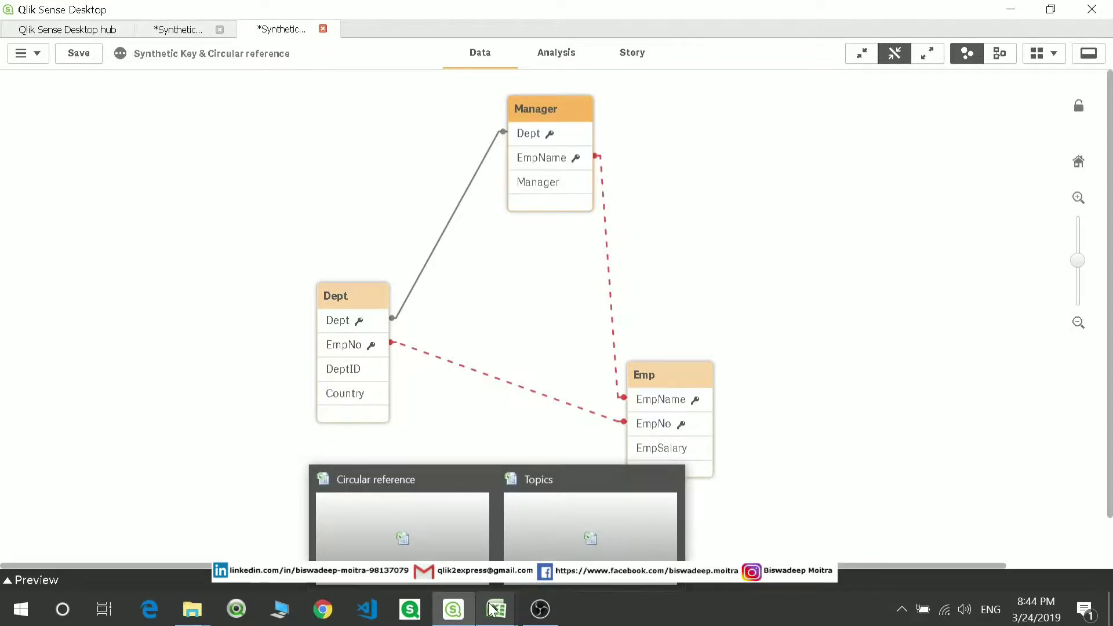
click(529, 556)
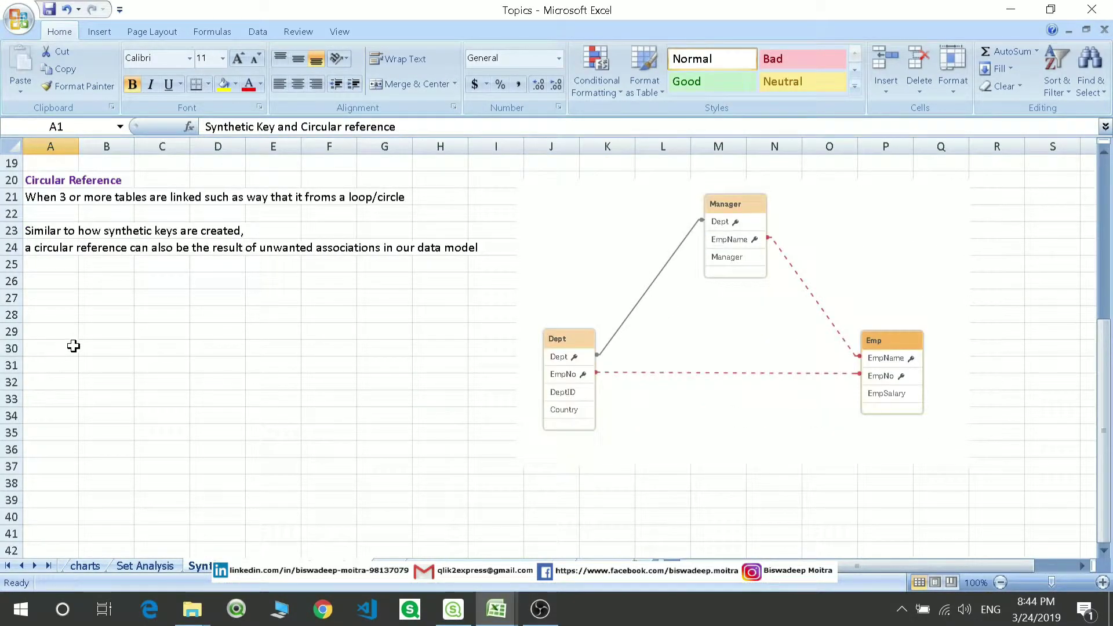
click(92, 346)
click(98, 332)
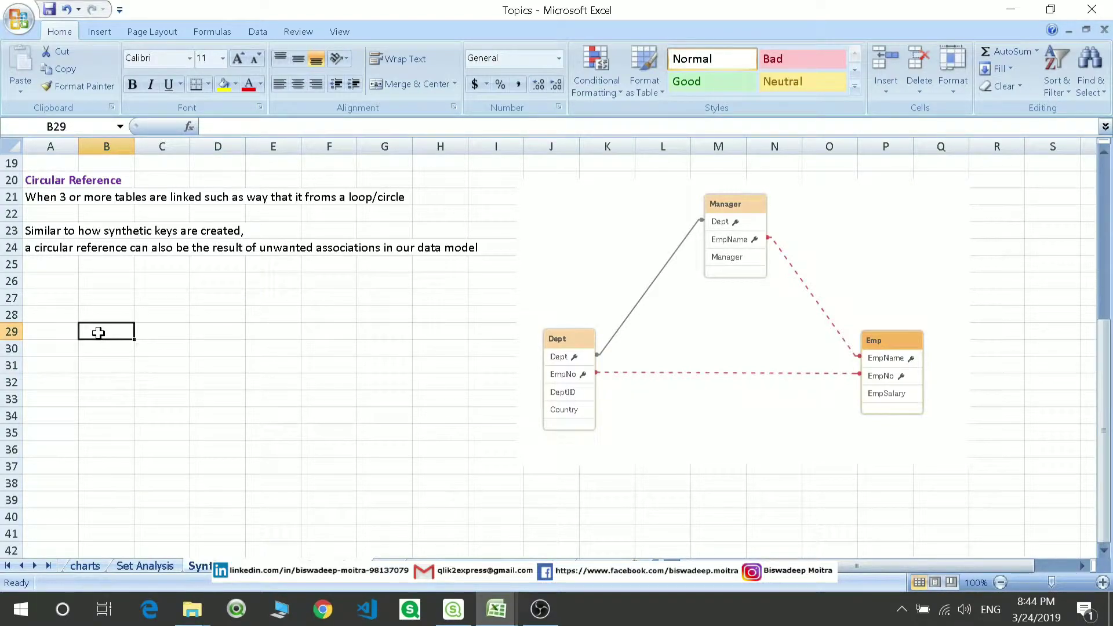
text(comment)
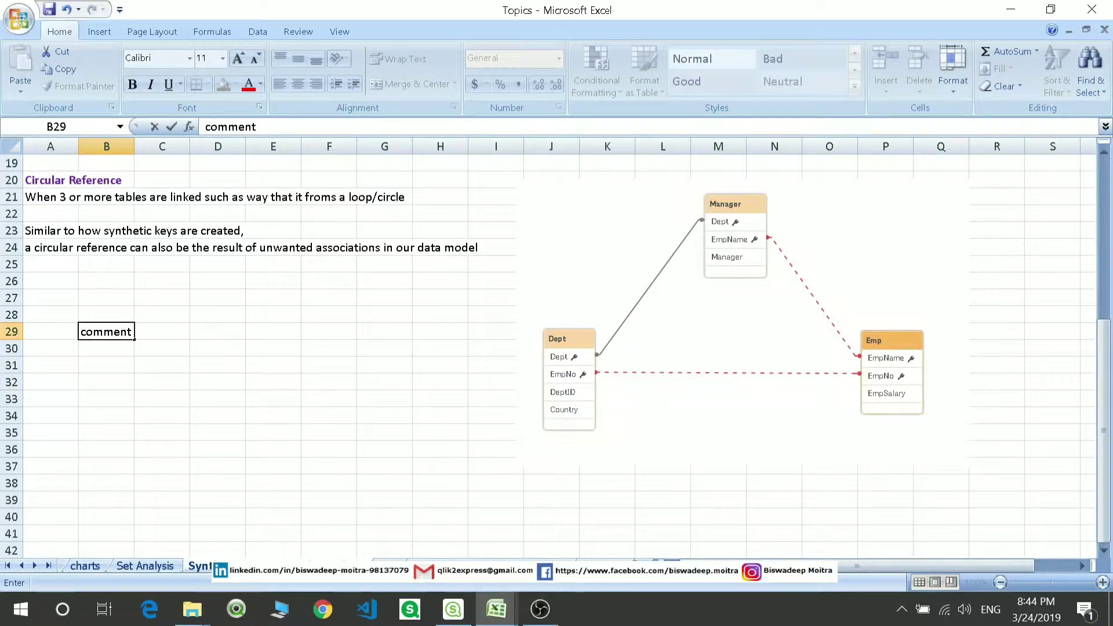
key(Return)
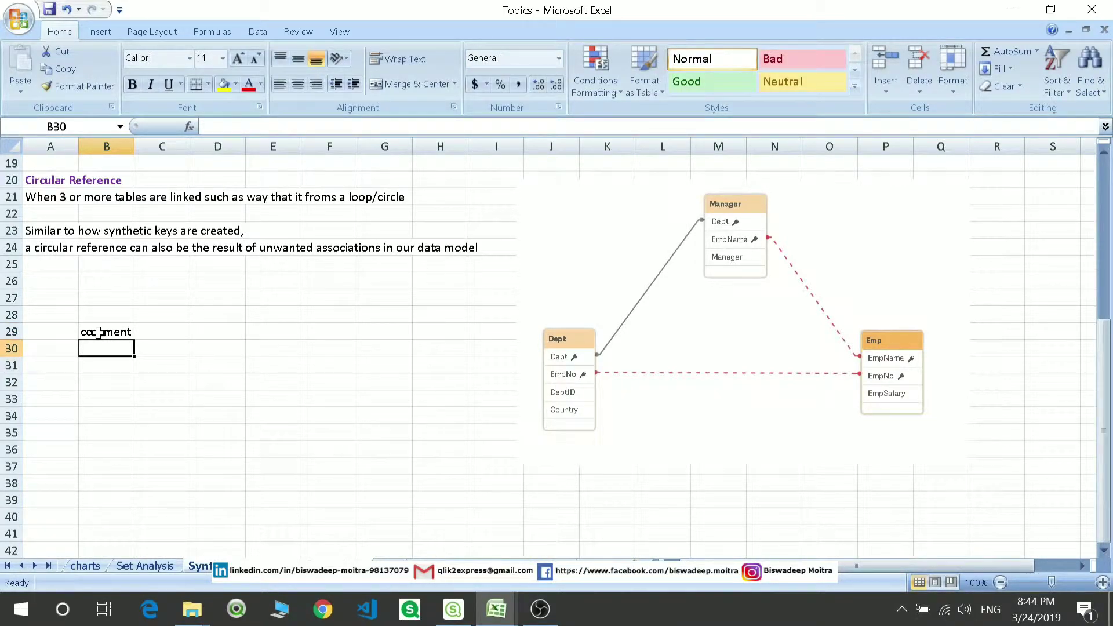
text(Rename)
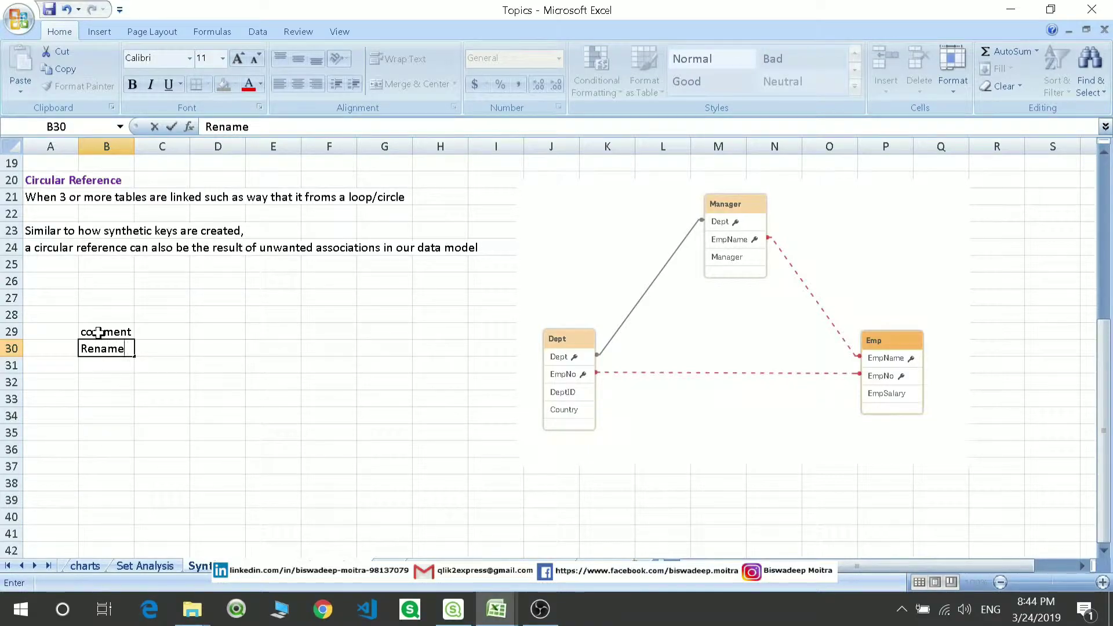
key(Return)
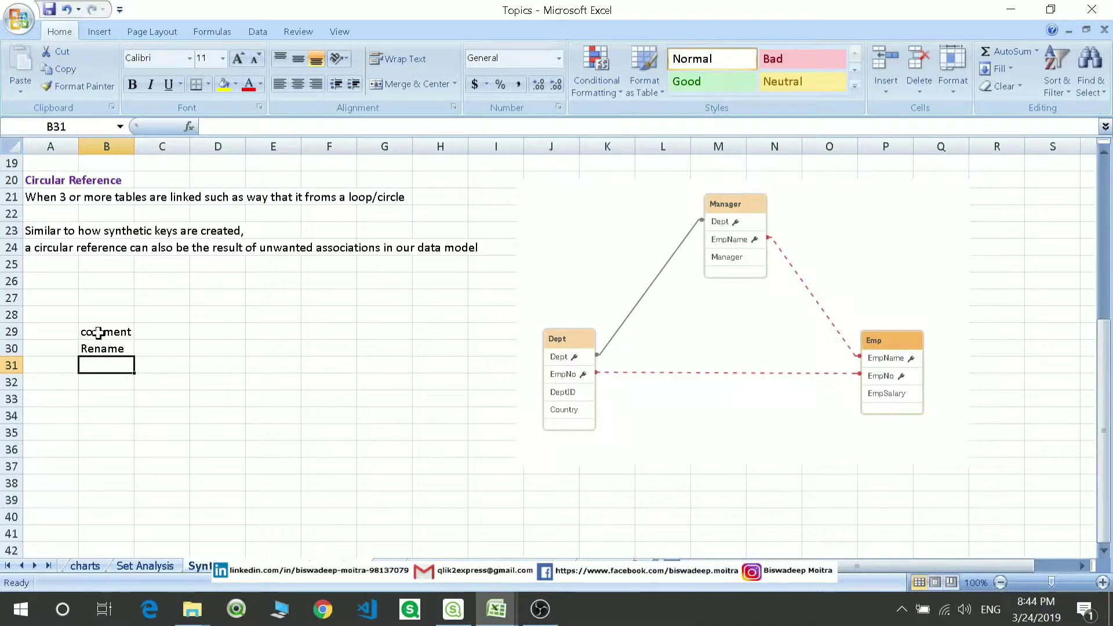
text(remove)
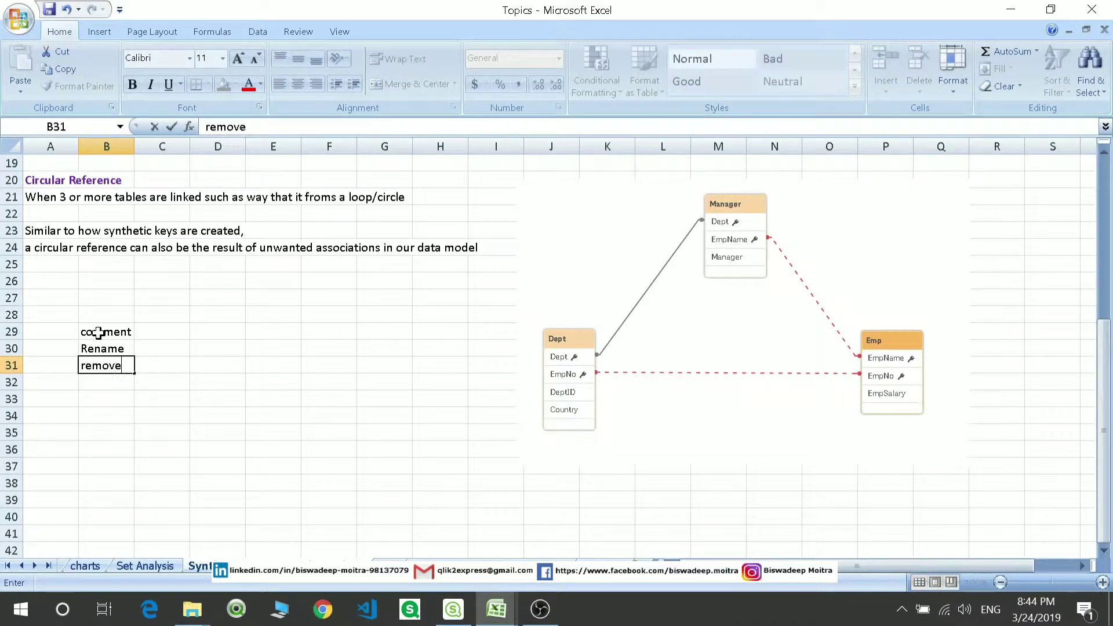
key(Return)
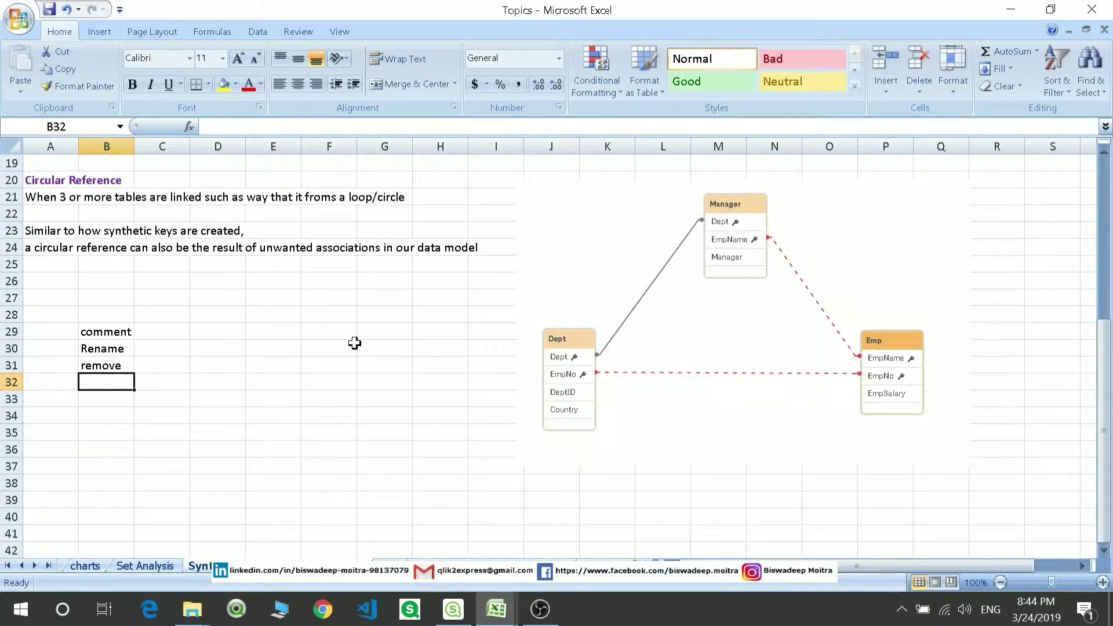
text(Join)
key(Return)
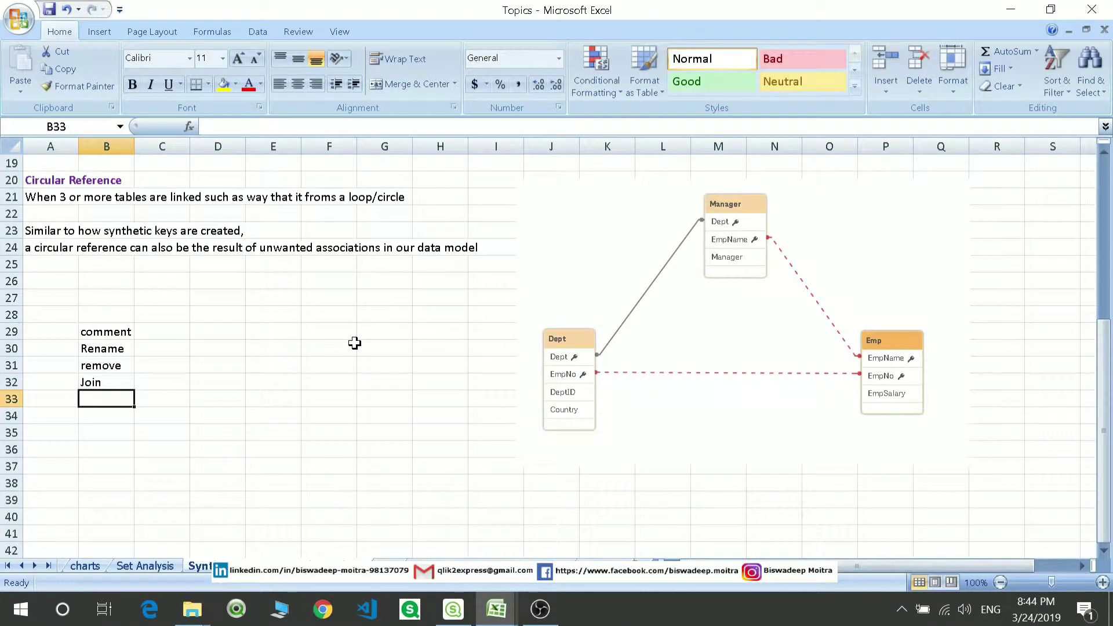
- Add 'Concatinate' in B33 and 'Qualify and Unqualy the table' in B34
text(Con)
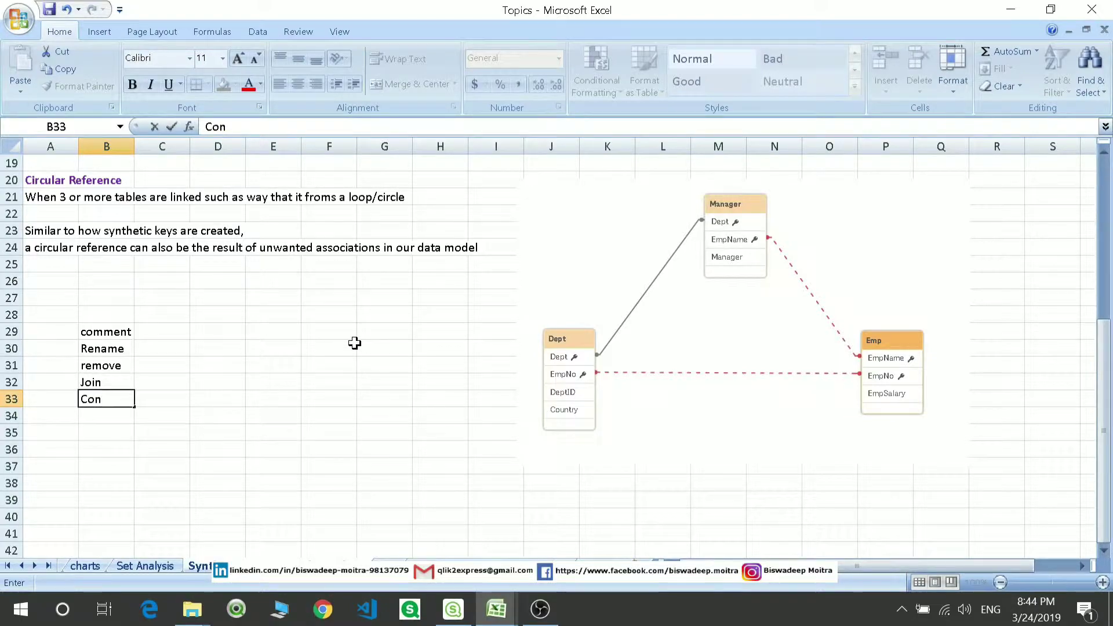
text(catinate)
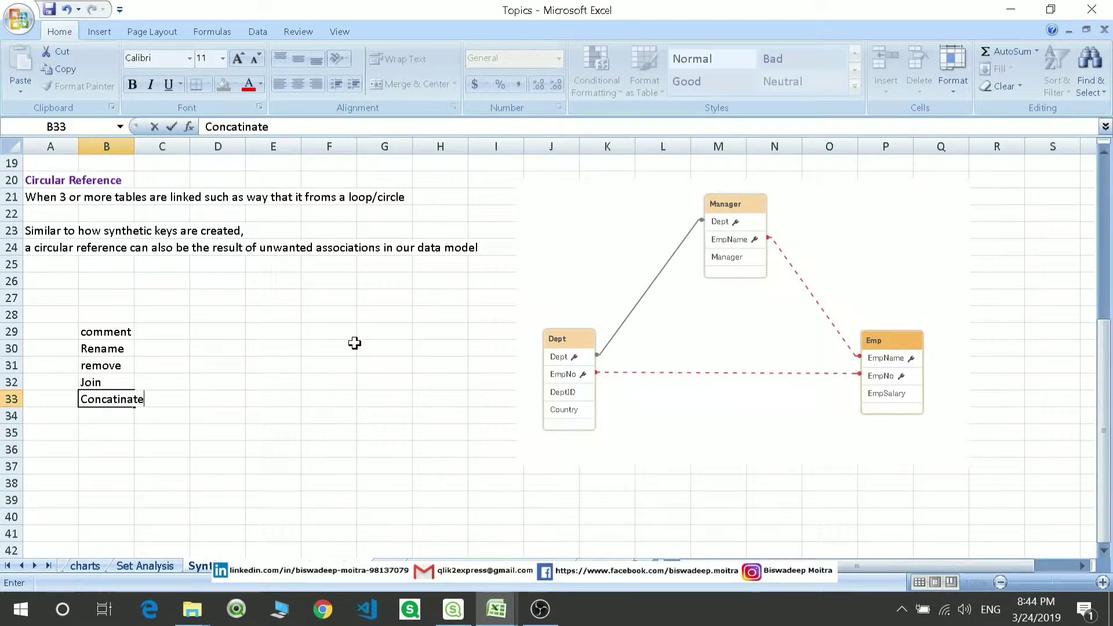
key(Return)
text(Qu)
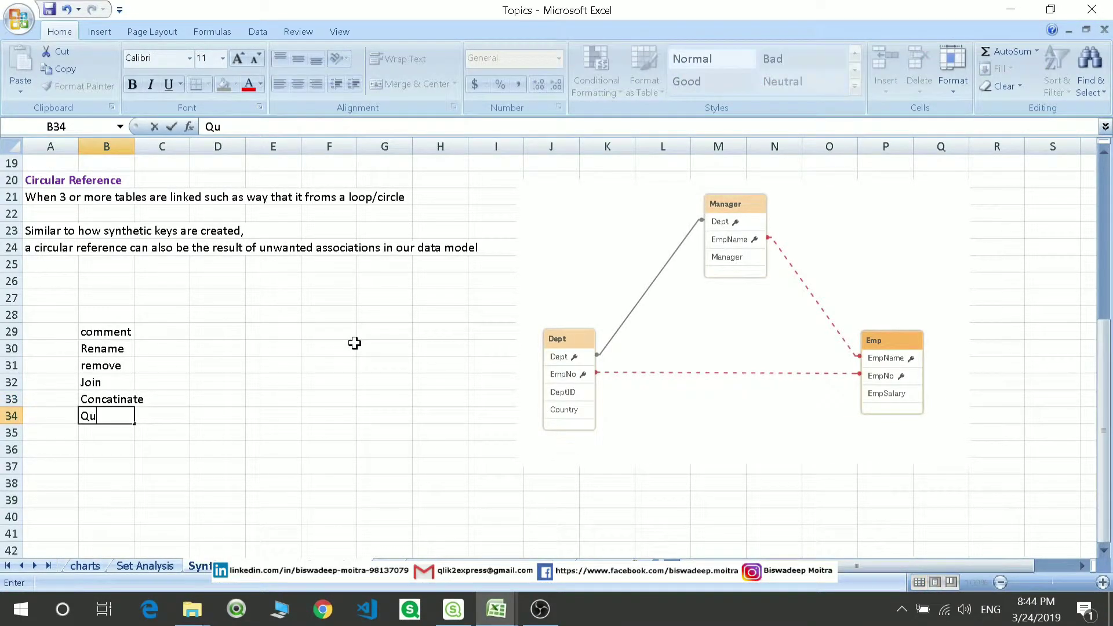
text(alify and )
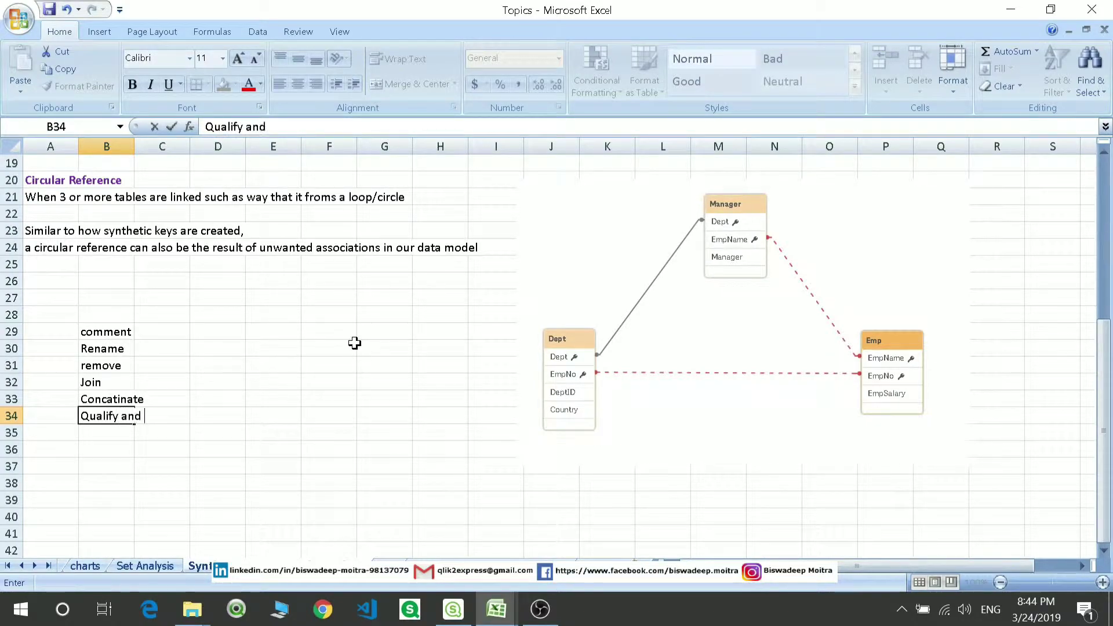
text(Unqualy the ta)
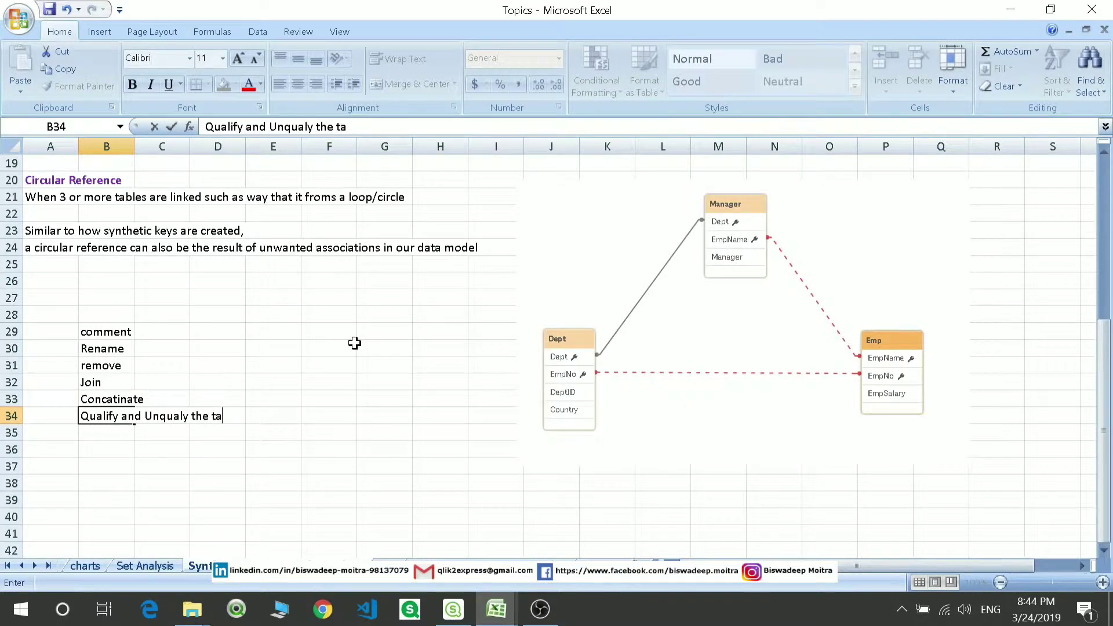
text(ble)
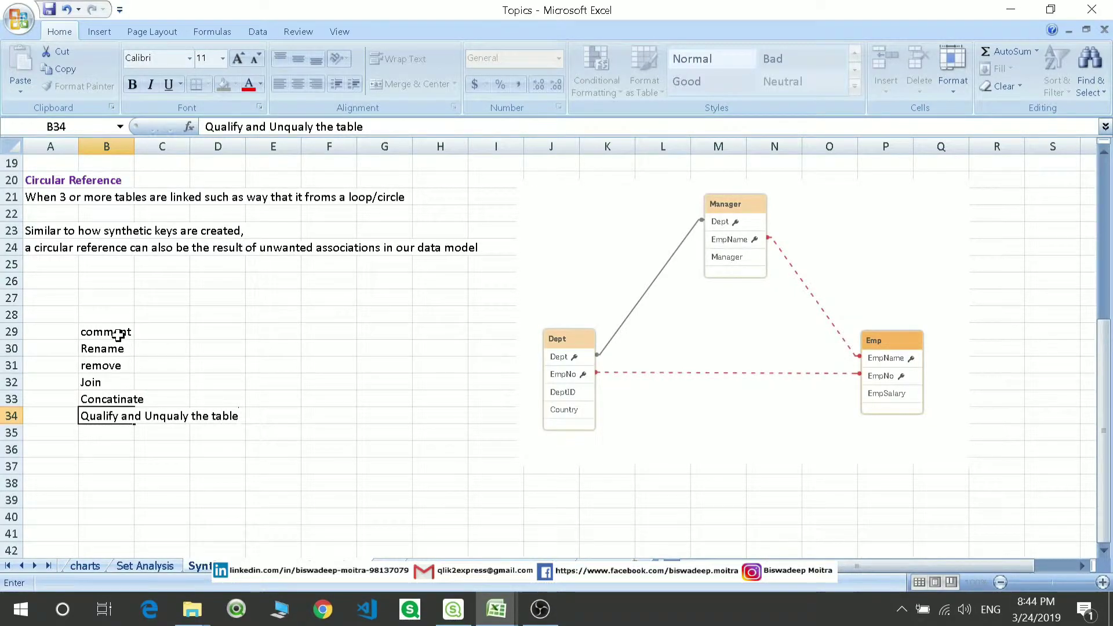
click(118, 335)
- Step through the listed fixes and select the Join, Concatinate and Qualify items together
click(119, 351)
click(117, 368)
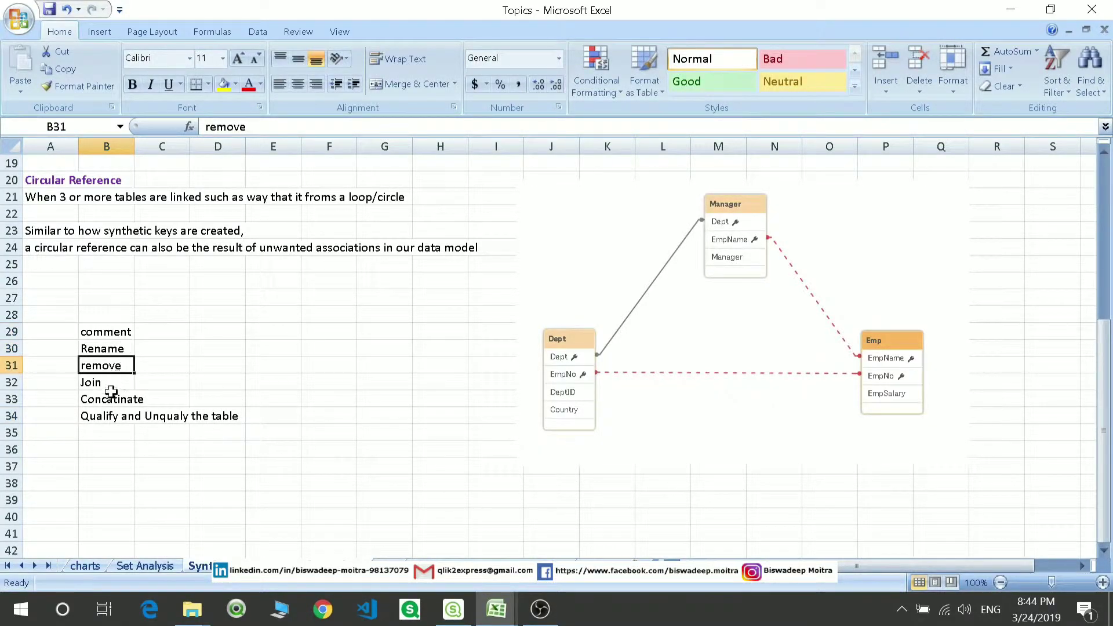
click(111, 384)
click(112, 399)
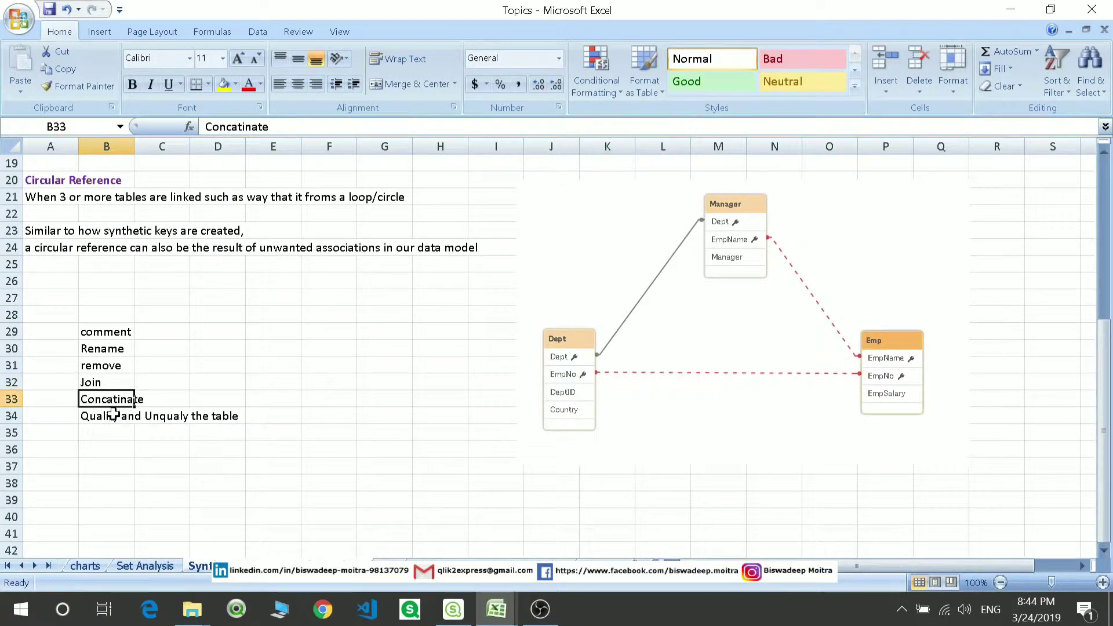
click(113, 414)
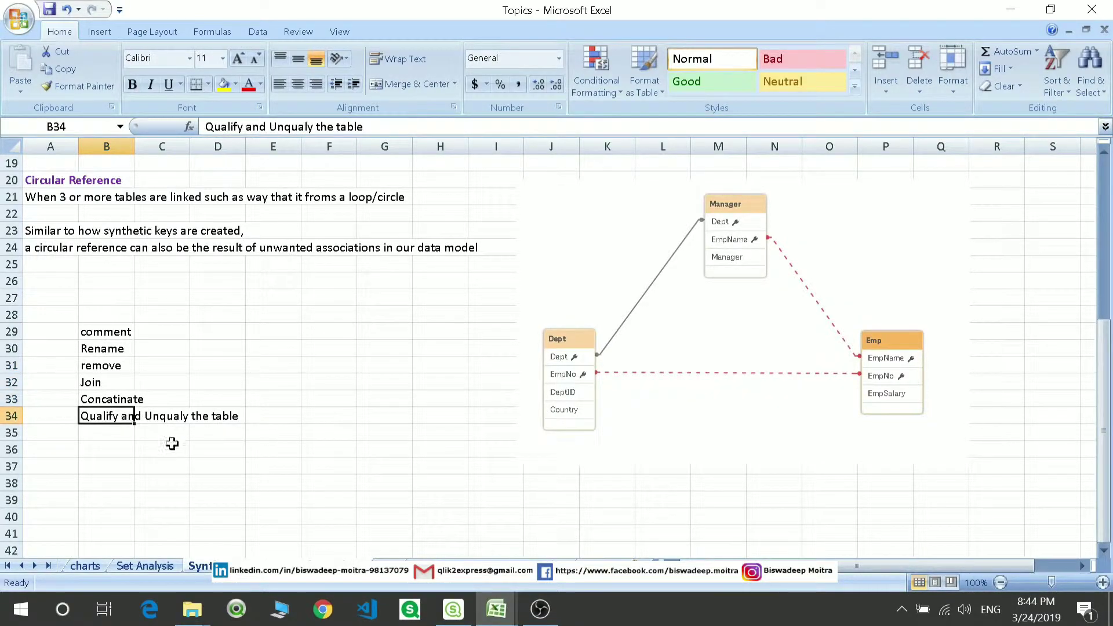
click(120, 385)
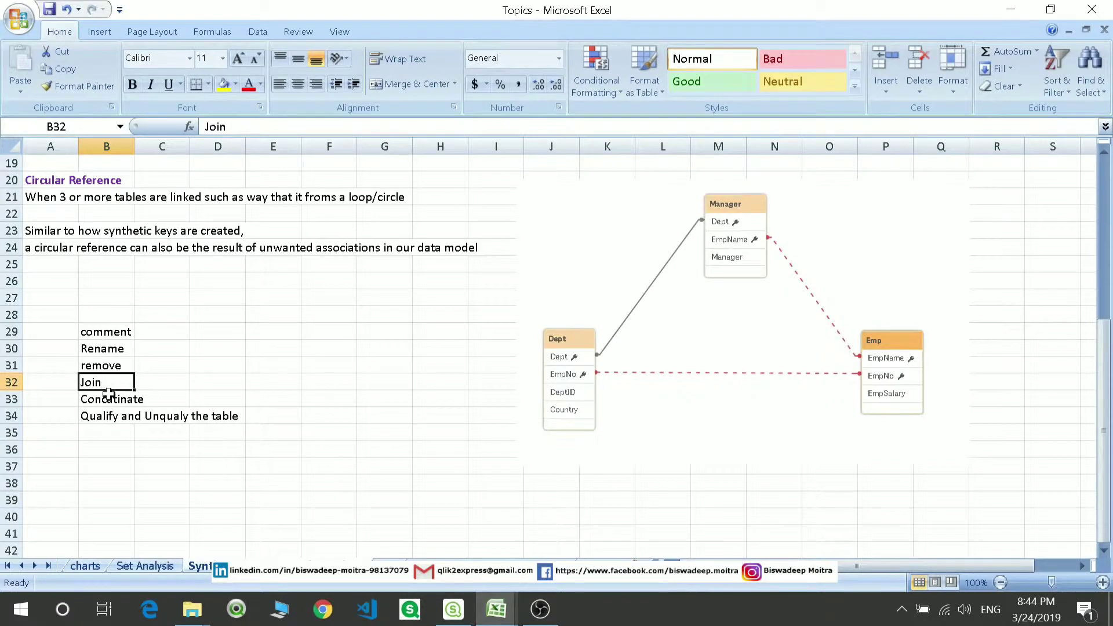
drag(106, 332, 99, 414)
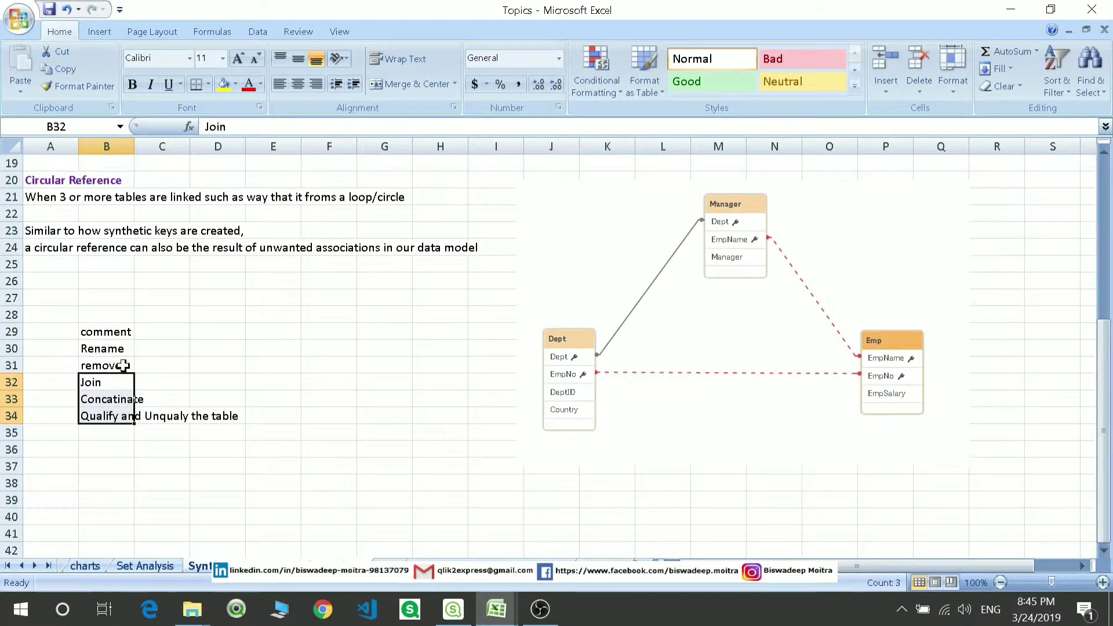
key(alt+Tab)
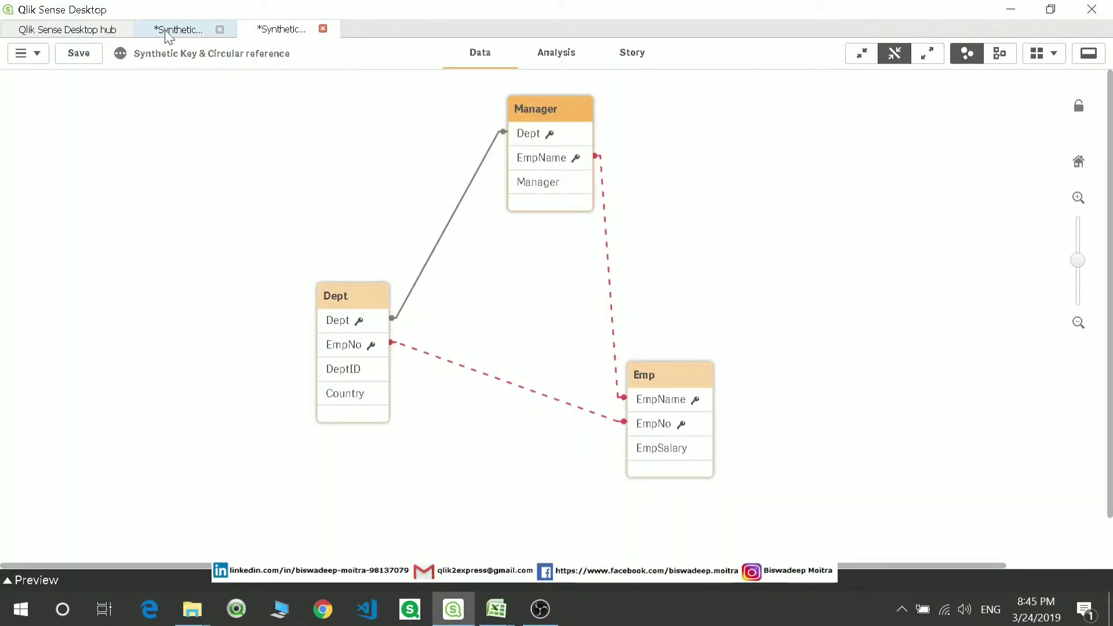
- In the load script, keep Dept active on line 15 and restore the deleted EmpName line with undo
click(174, 29)
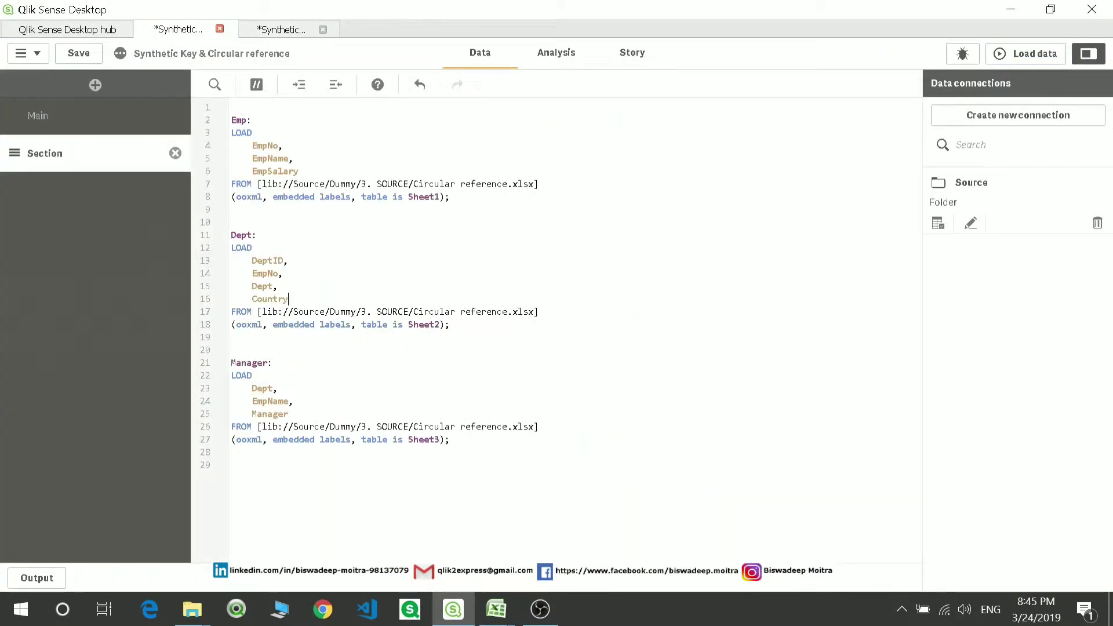
text(//)
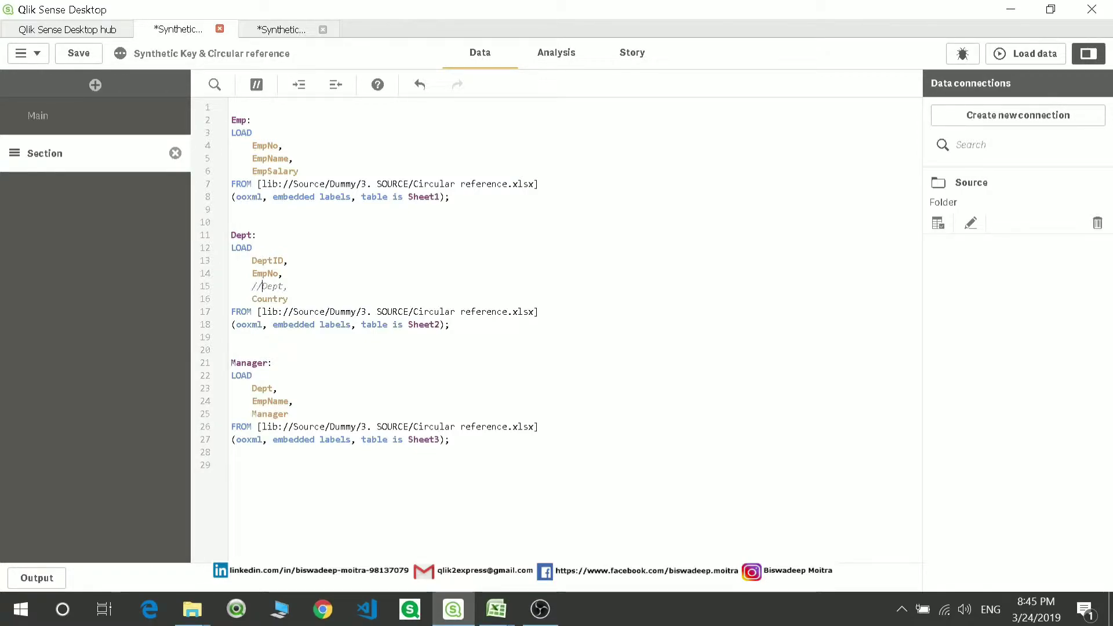
key(BackSpace)
key(BackSpace)
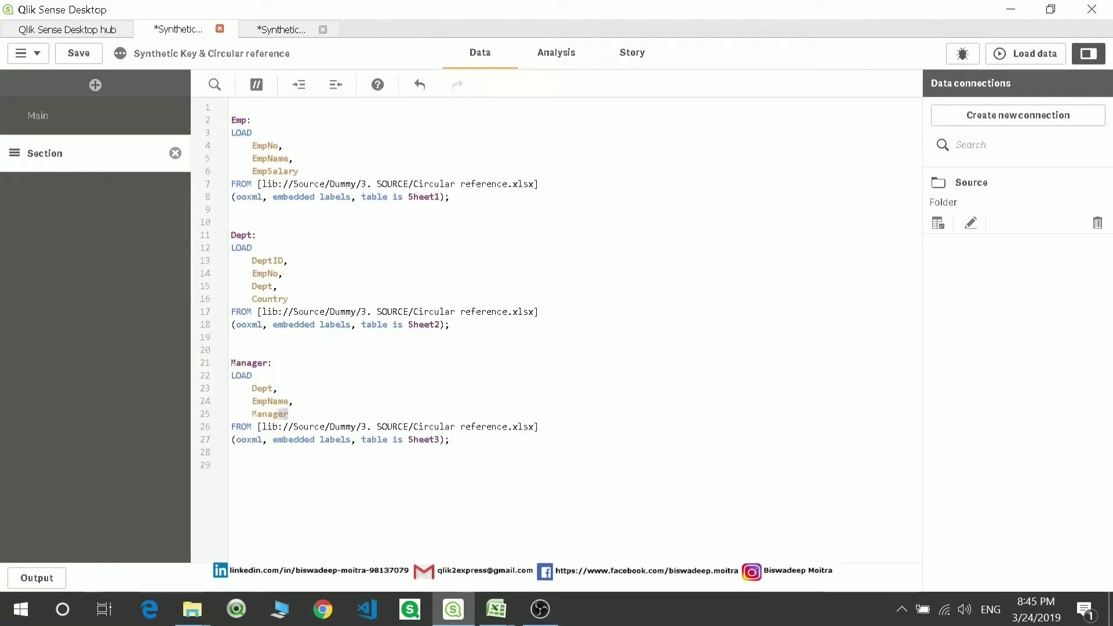
key(shift+Up)
key(Left)
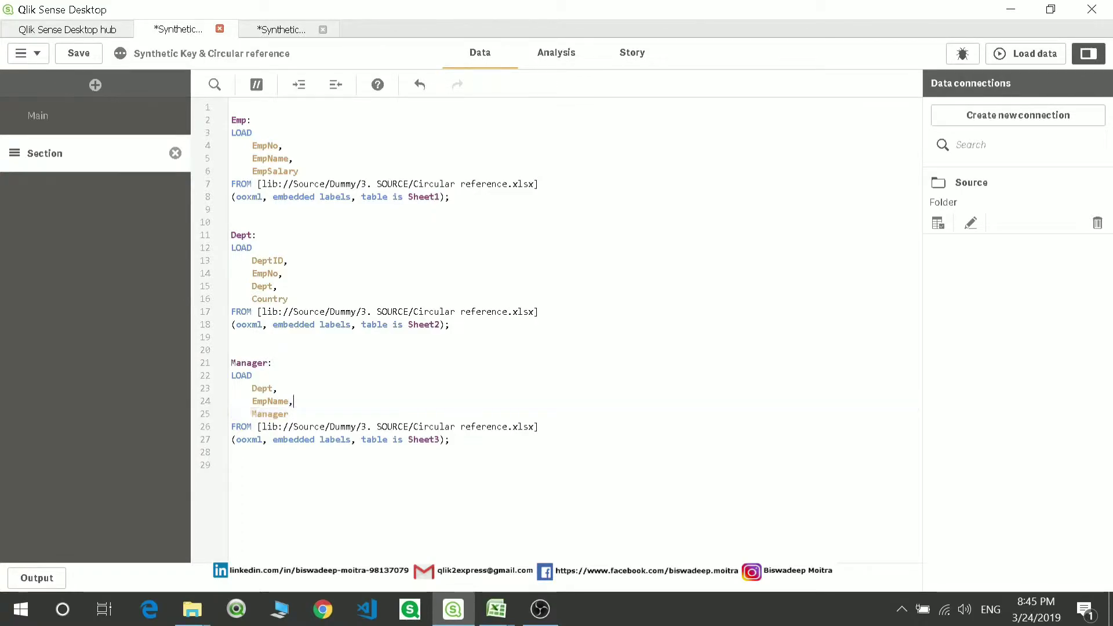
key(shift+Home)
key(shift+Up)
key(shift+End)
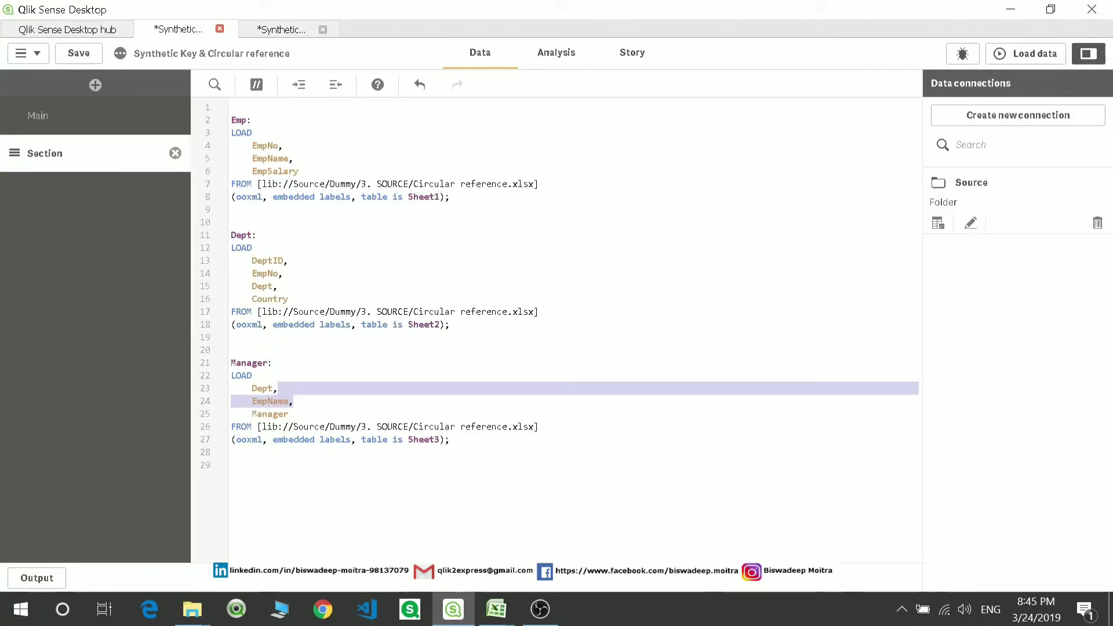
key(BackSpace)
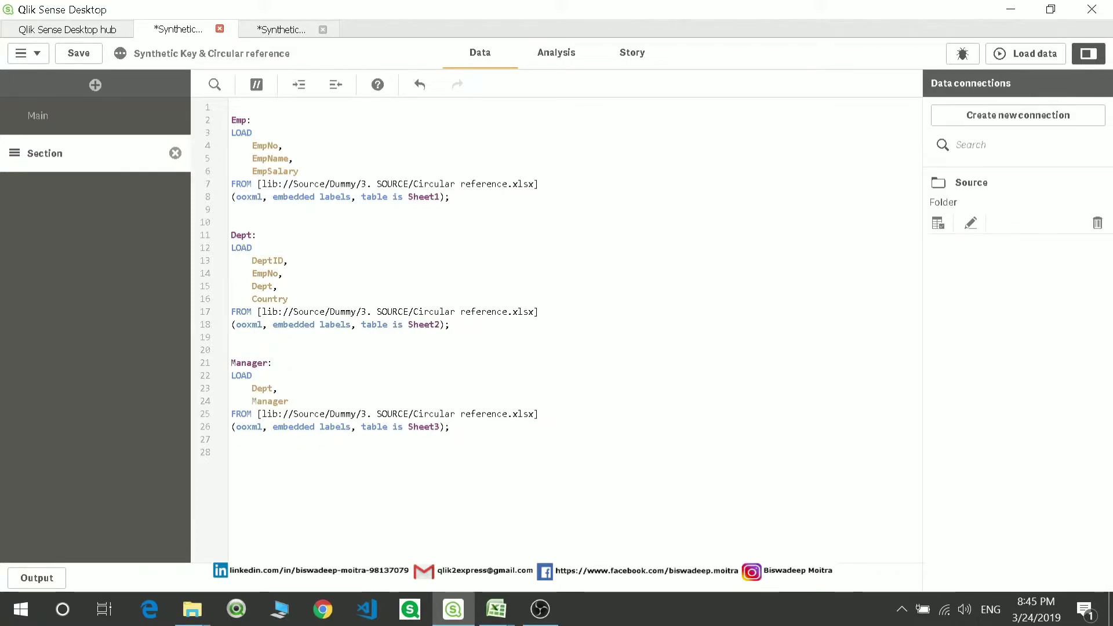
key(ctrl+z)
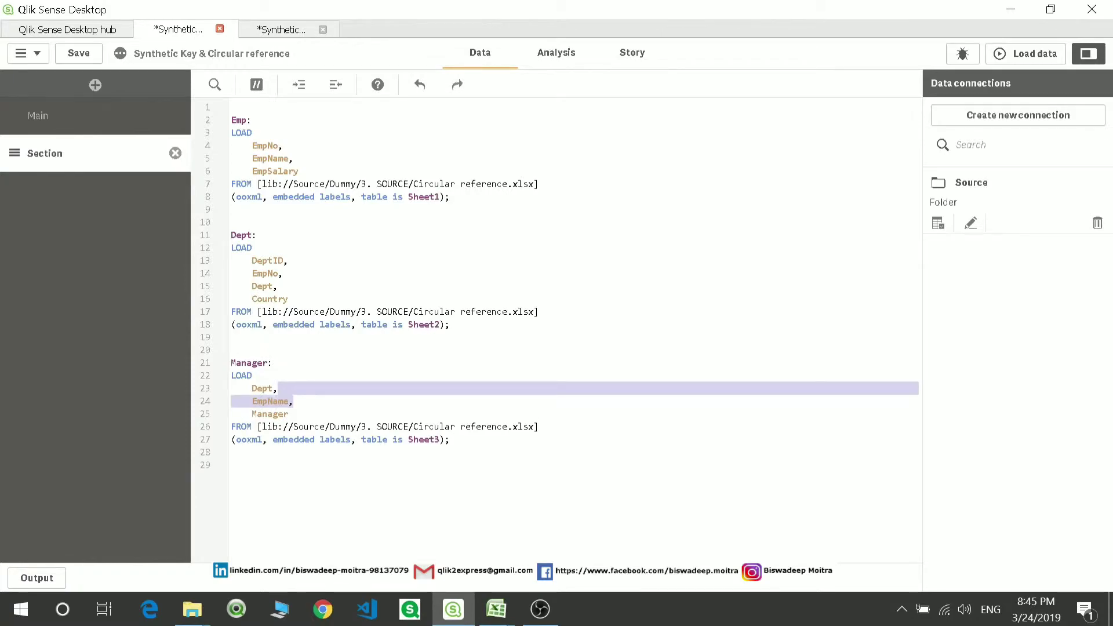
- Comment out EmpName on line 24 of the Manager load with //
click(253, 401)
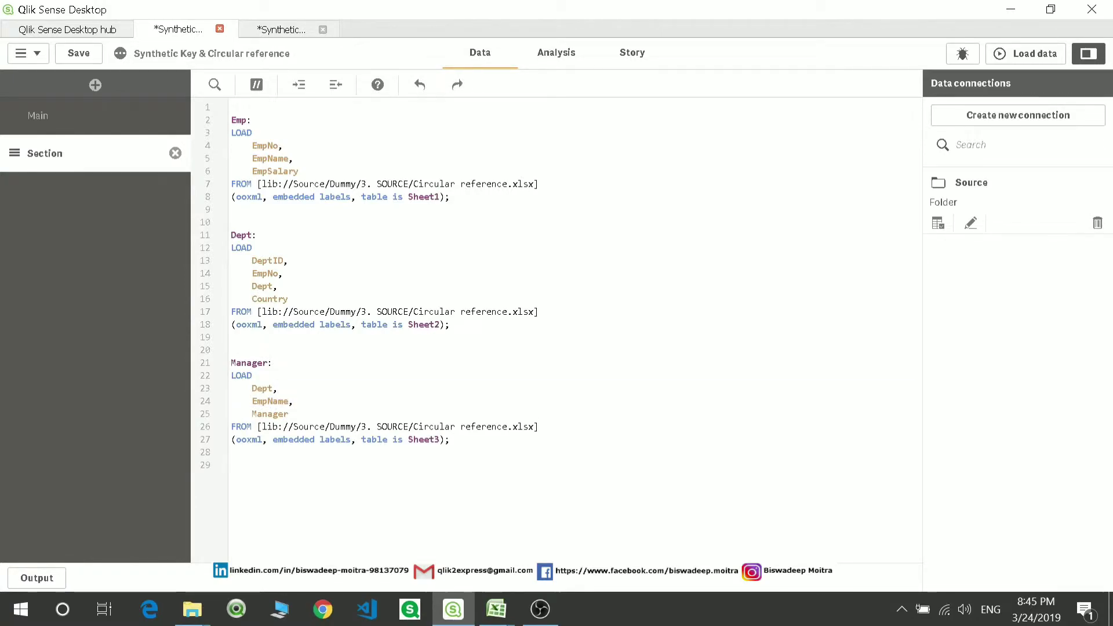
text(//)
key(alt+Tab)
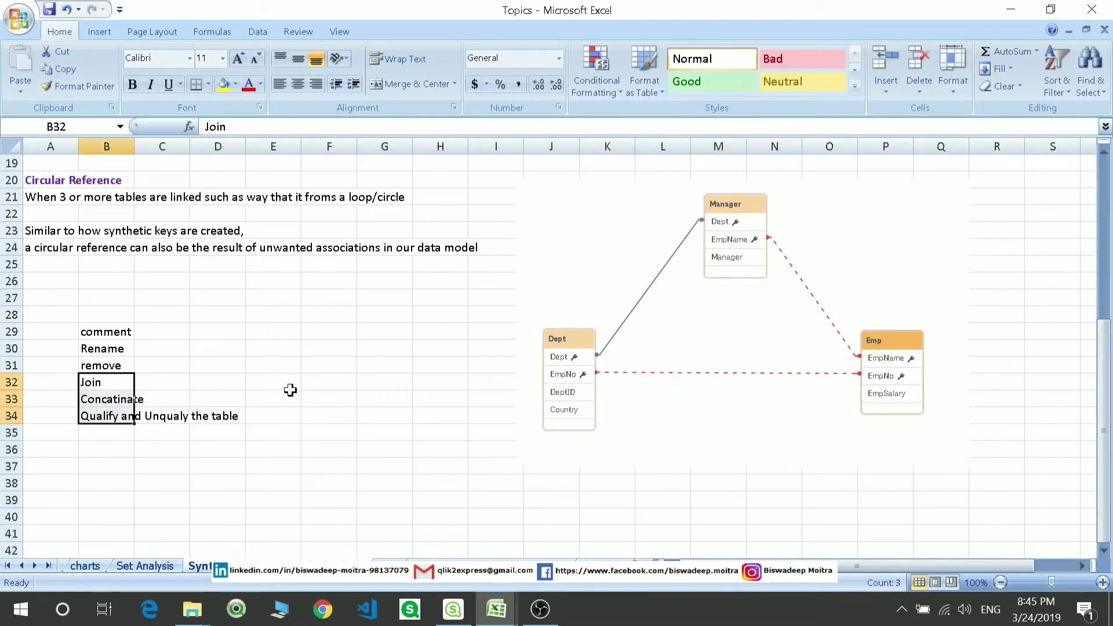
key(alt+Tab)
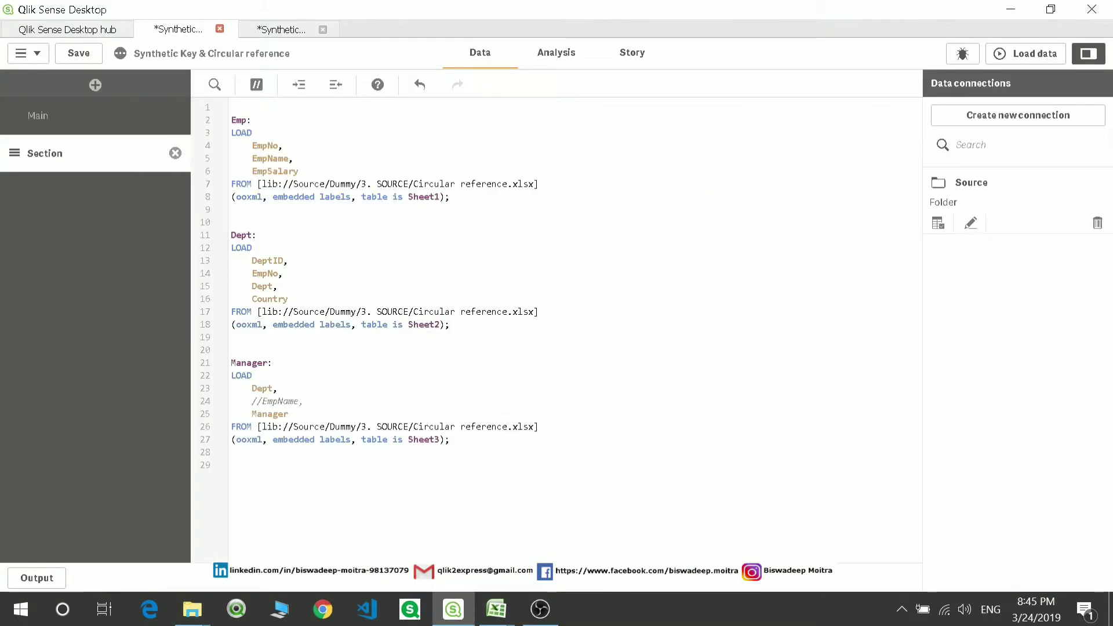
- Uncomment EmpName on line 24 and alias it 'as EmployeeName' in the Manager LOAD
key(BackSpace)
key(BackSpace)
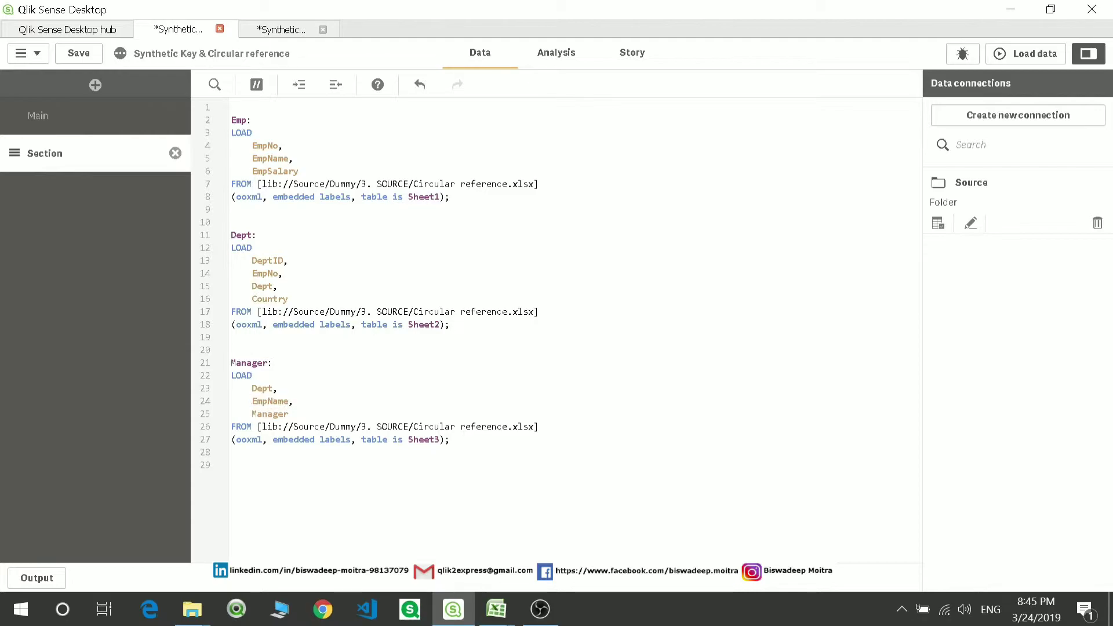
click(293, 401)
text(as E)
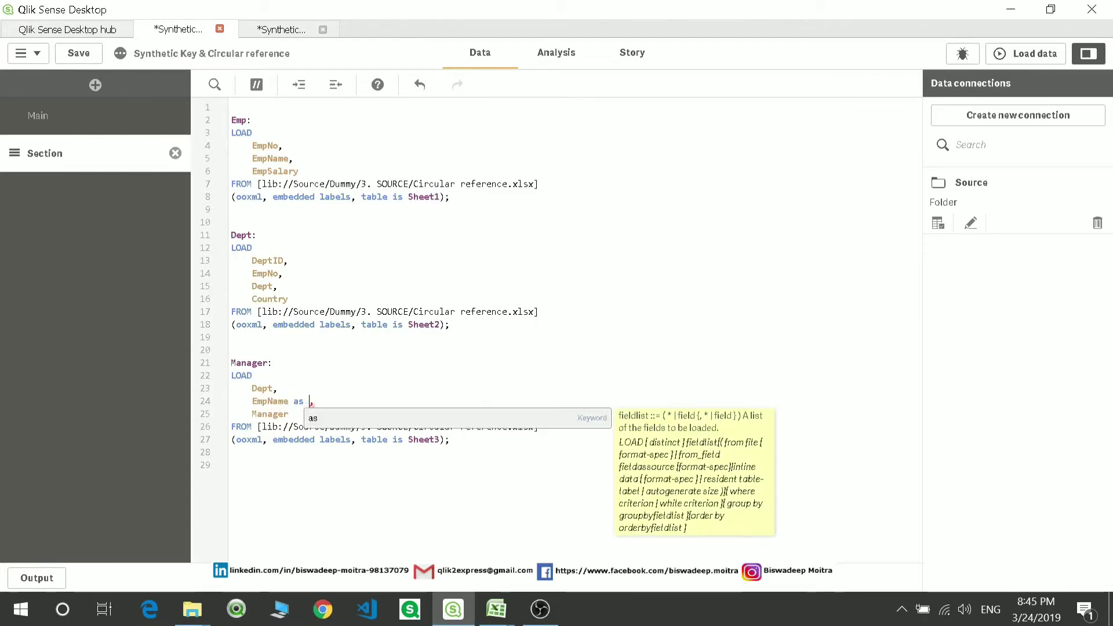
text(mp)
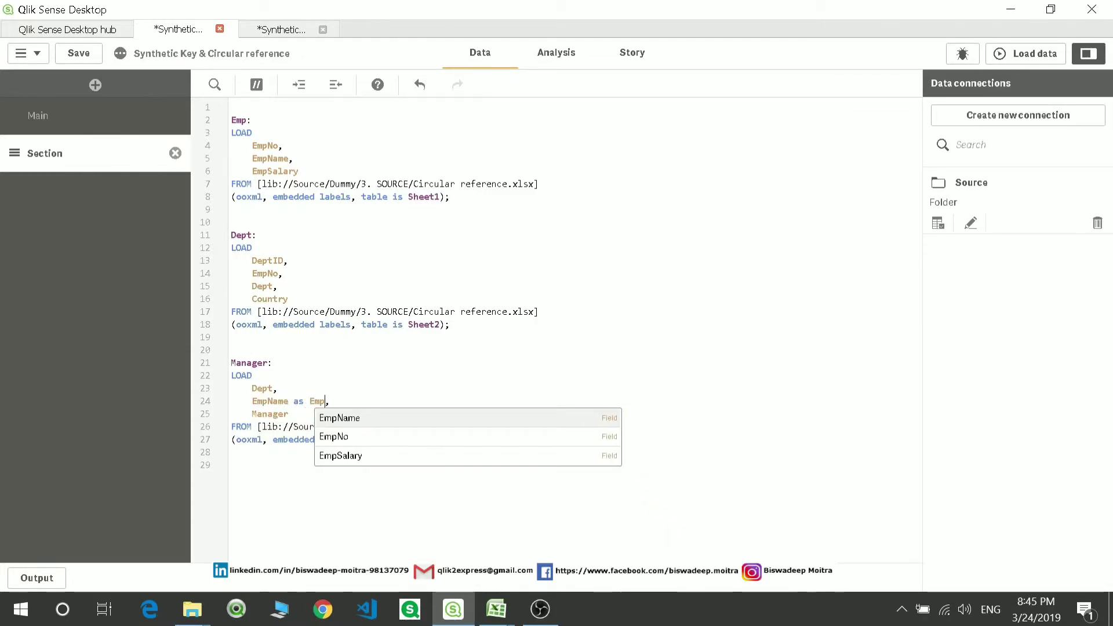
text(loyeeName)
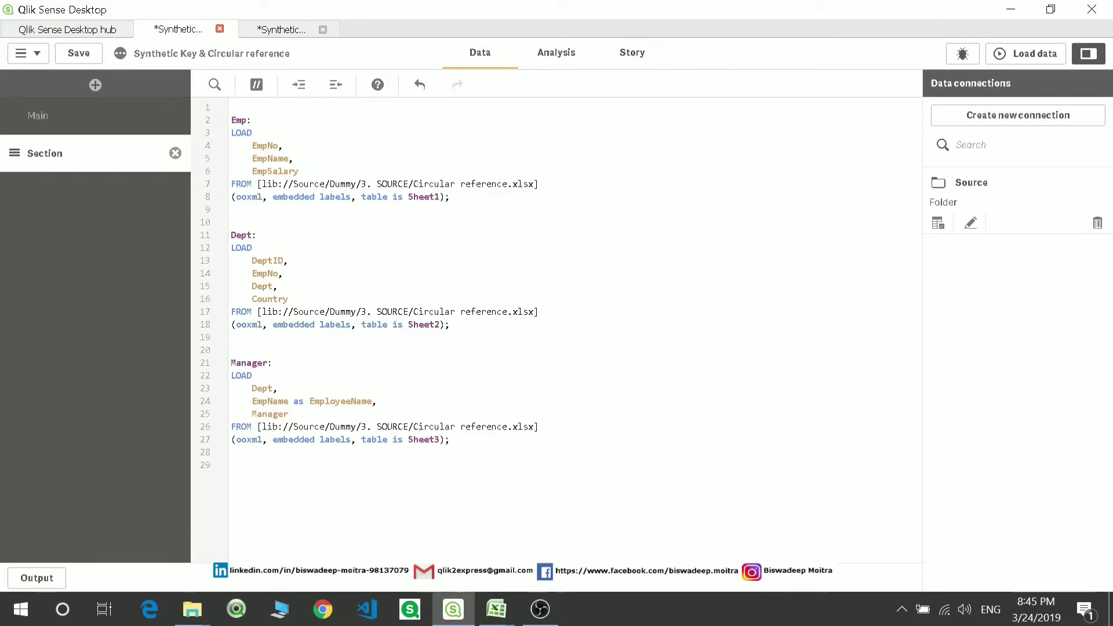
double_click(351, 401)
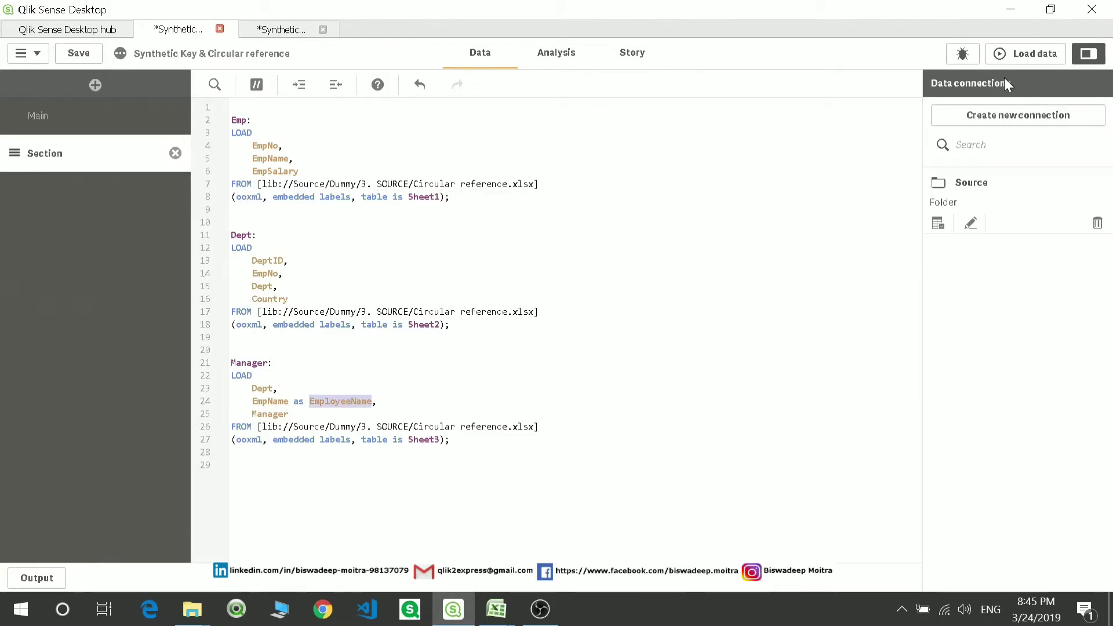
- Reload the edited script and view the data model with Manager, Dept and Emp linked without a loop
click(1008, 57)
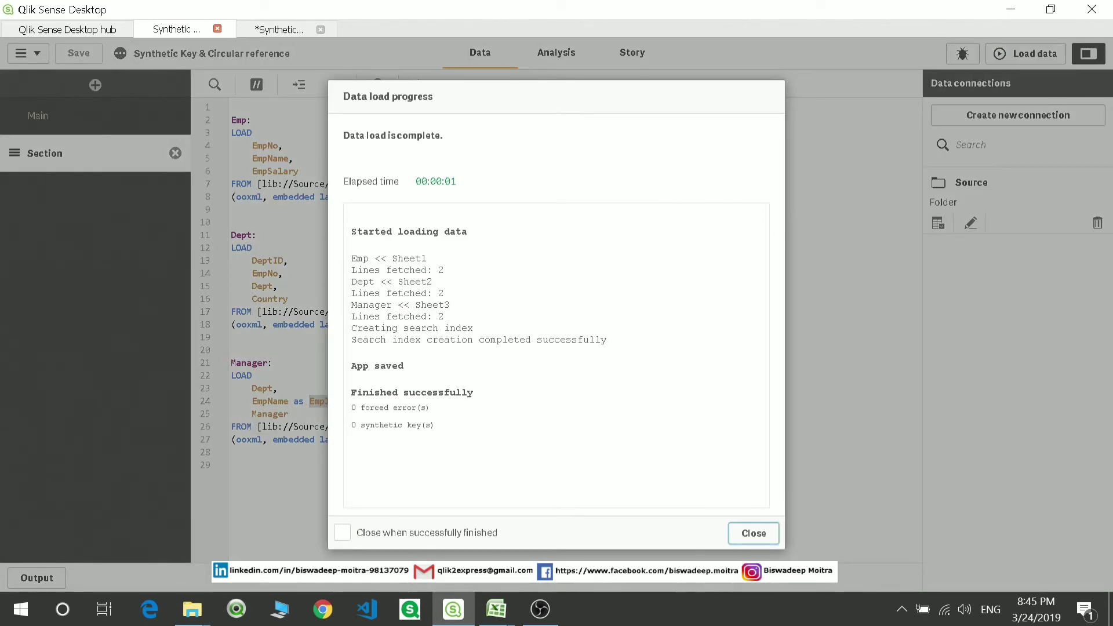
click(752, 533)
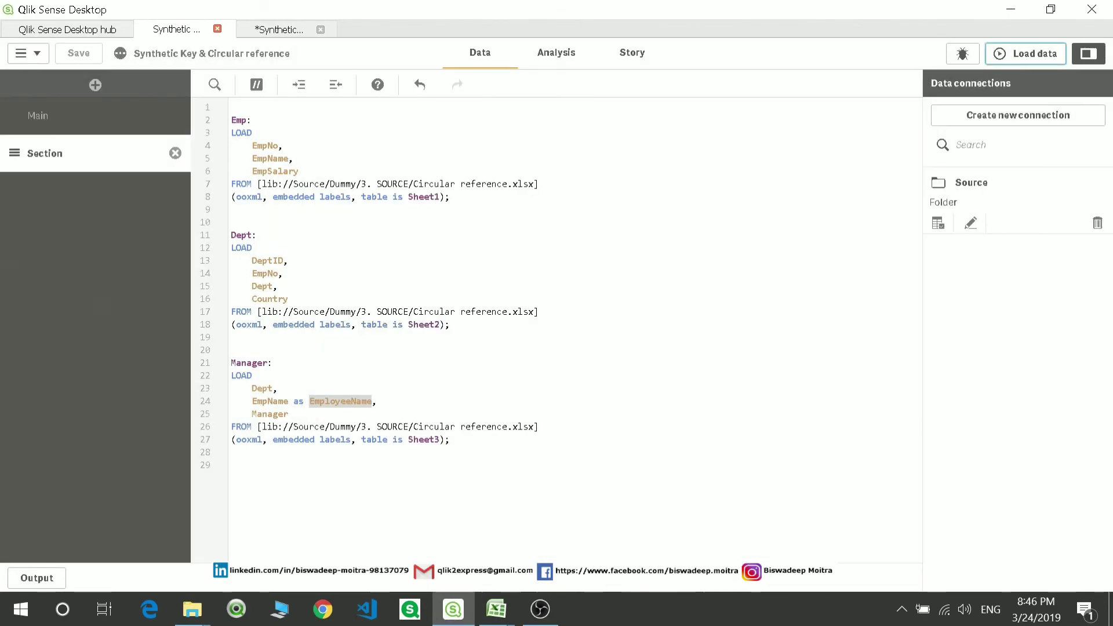
key(ctrl+Tab)
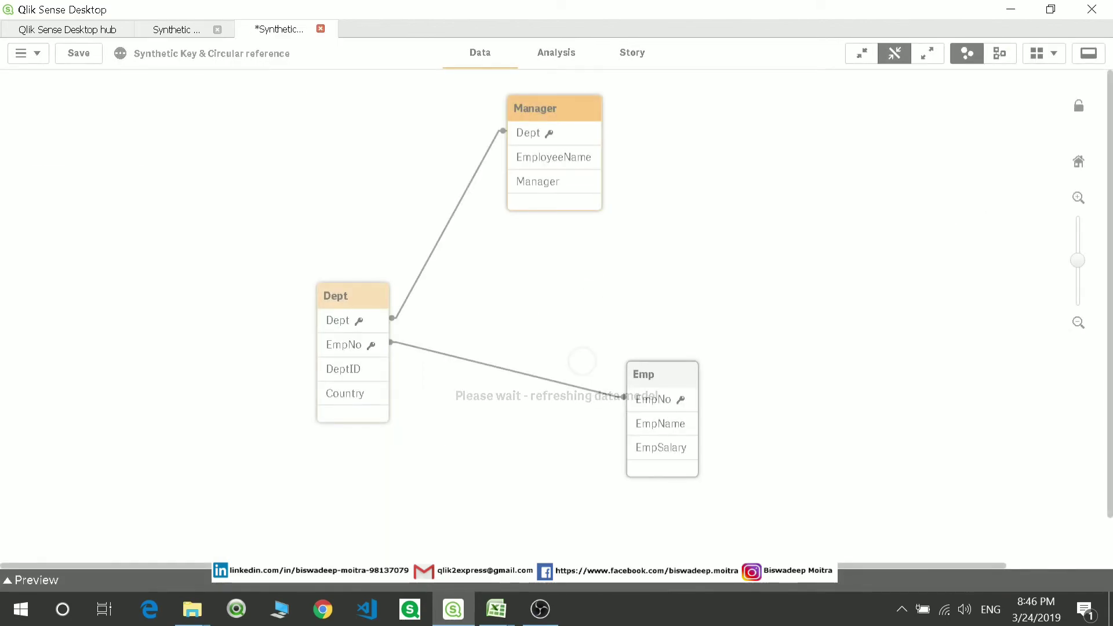